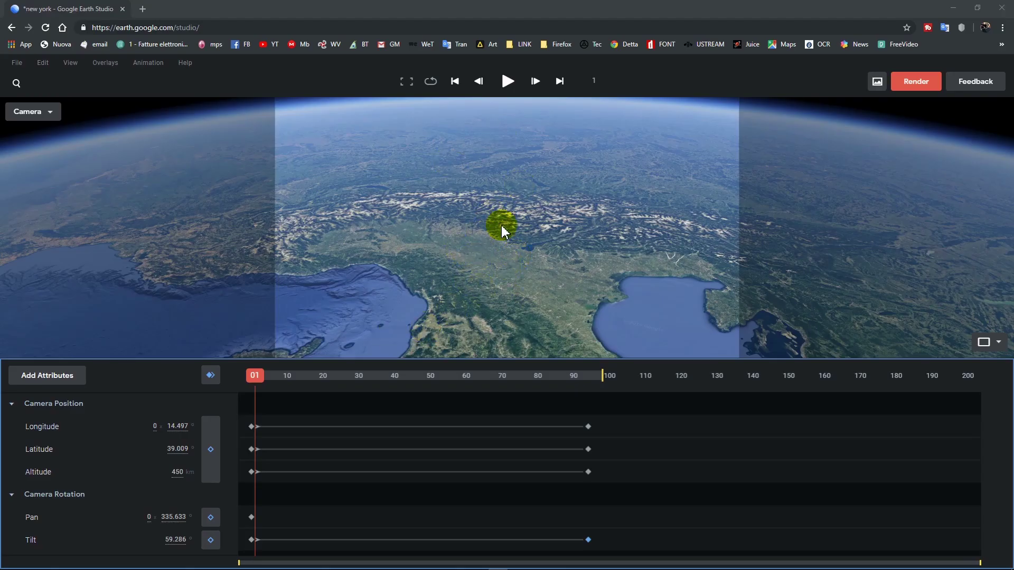
# Step: Preview the camera animation and render frames 0 to 98 at 1920 × 1080, saving the output as italia.zip
pyautogui.click(508, 80)
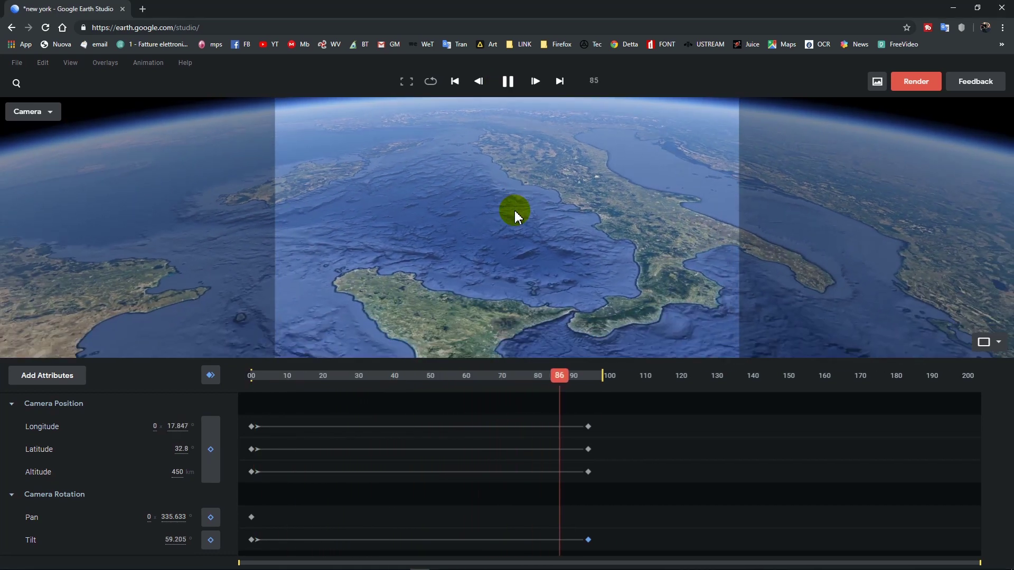
pyautogui.press('space')
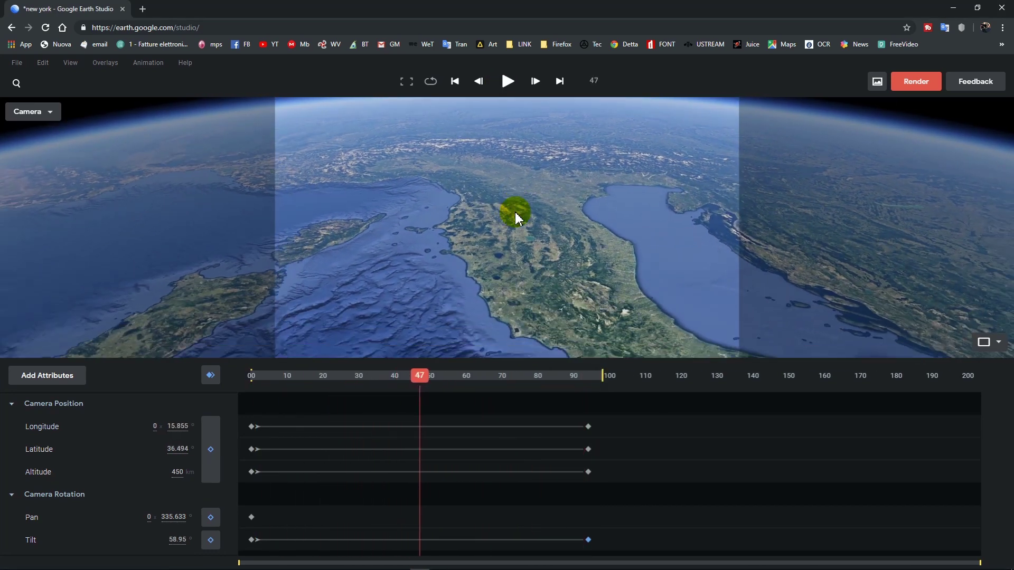
pyautogui.click(917, 87)
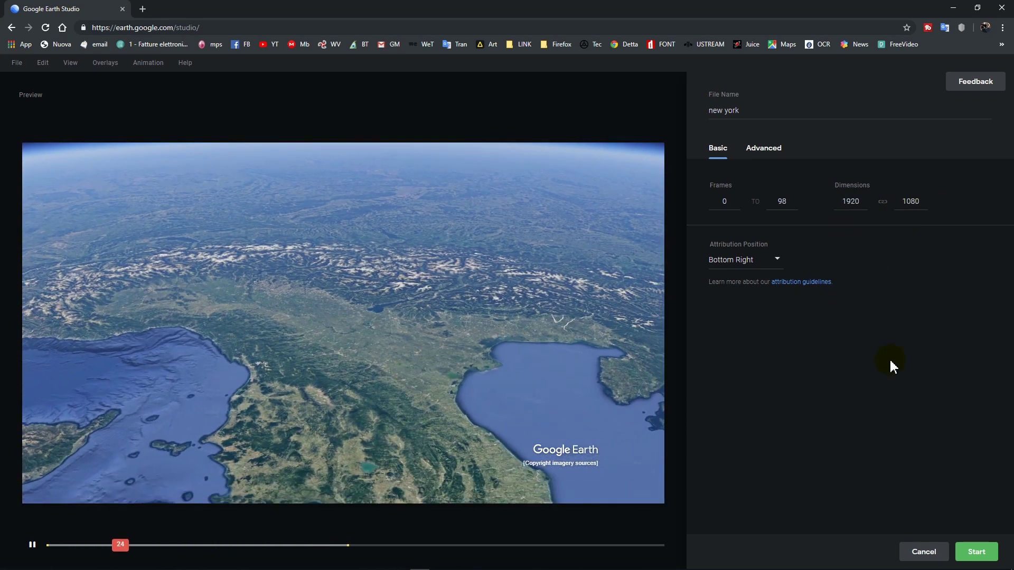
pyautogui.click(976, 552)
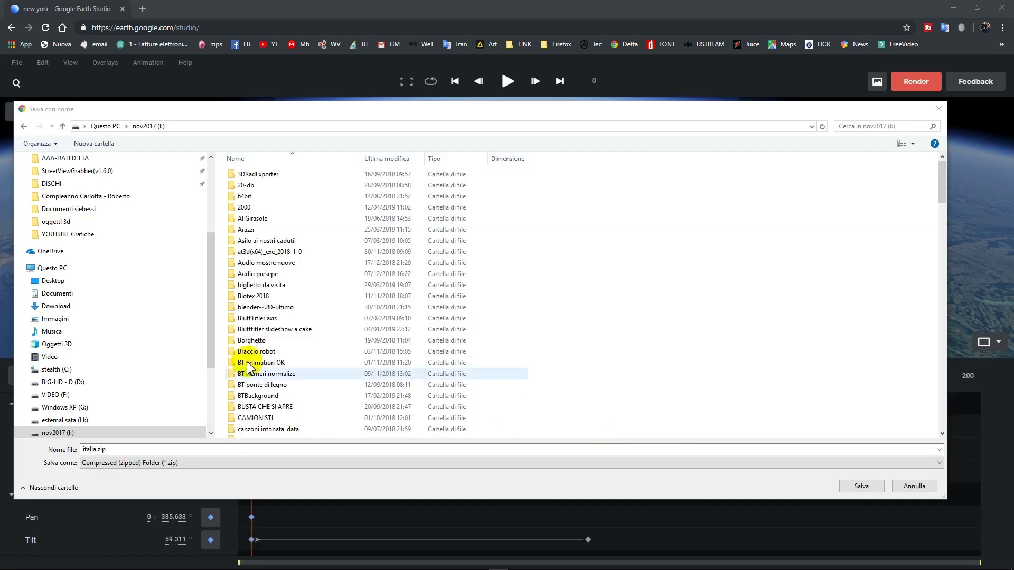
pyautogui.click(861, 486)
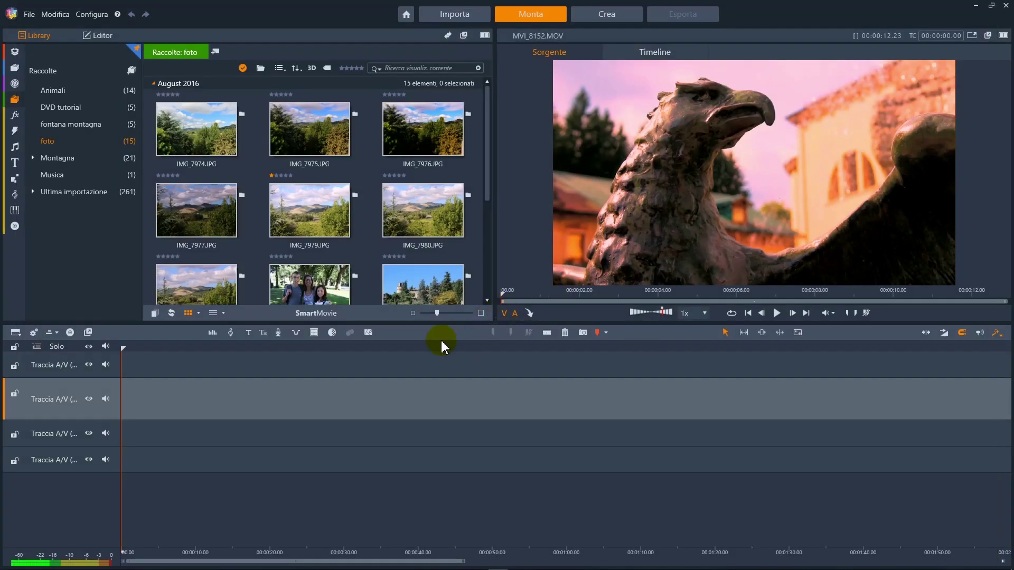
# Step: Switch to Pinnacle Studio and create a library collection named italia
pyautogui.click(132, 71)
pyautogui.write('italia')
pyautogui.click(222, 98)
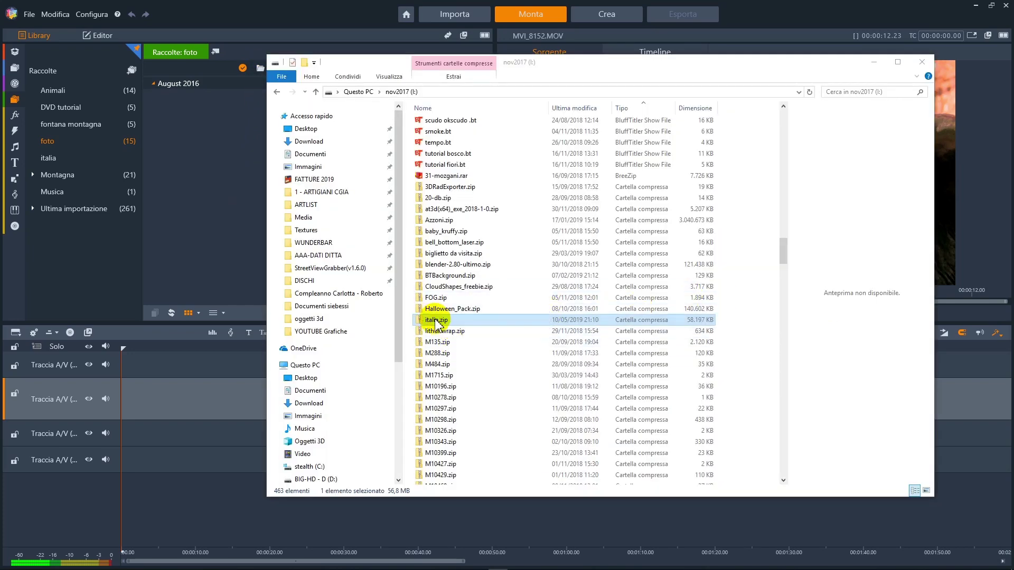
# Step: In File Explorer, extract italia.zip to I:\italia and open its footage folder
pyautogui.rightClick(434, 323)
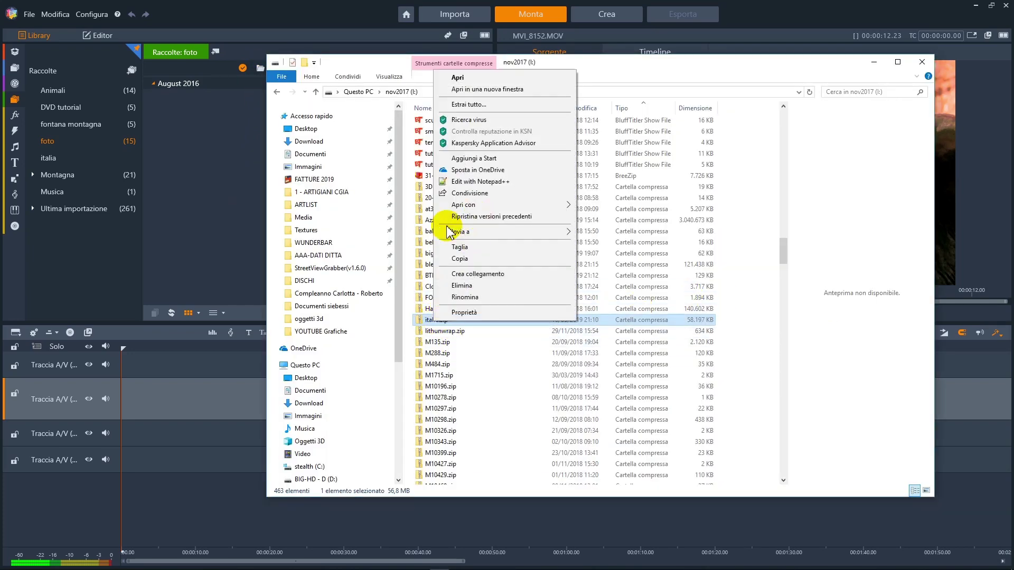
pyautogui.click(470, 105)
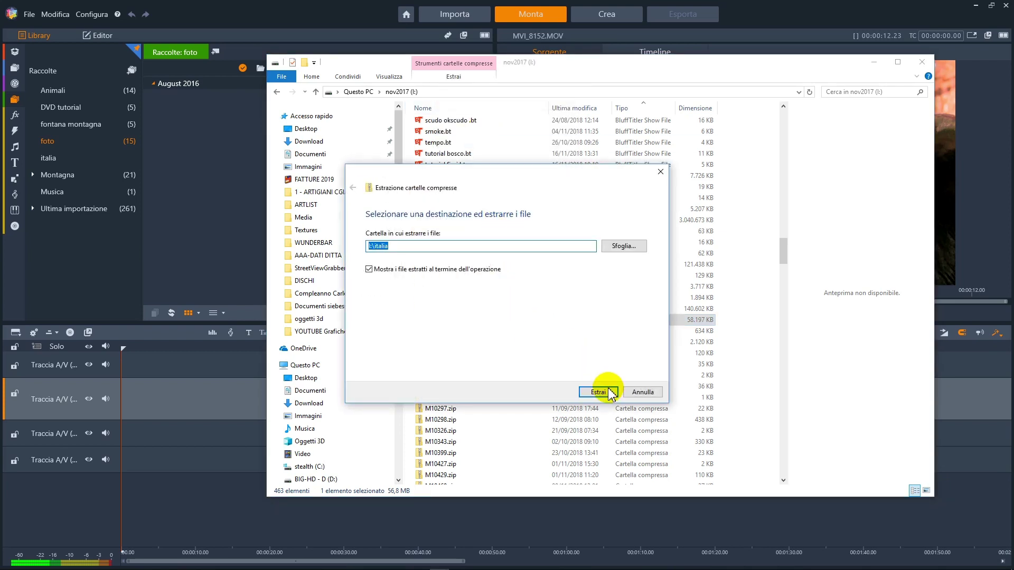
pyautogui.click(601, 392)
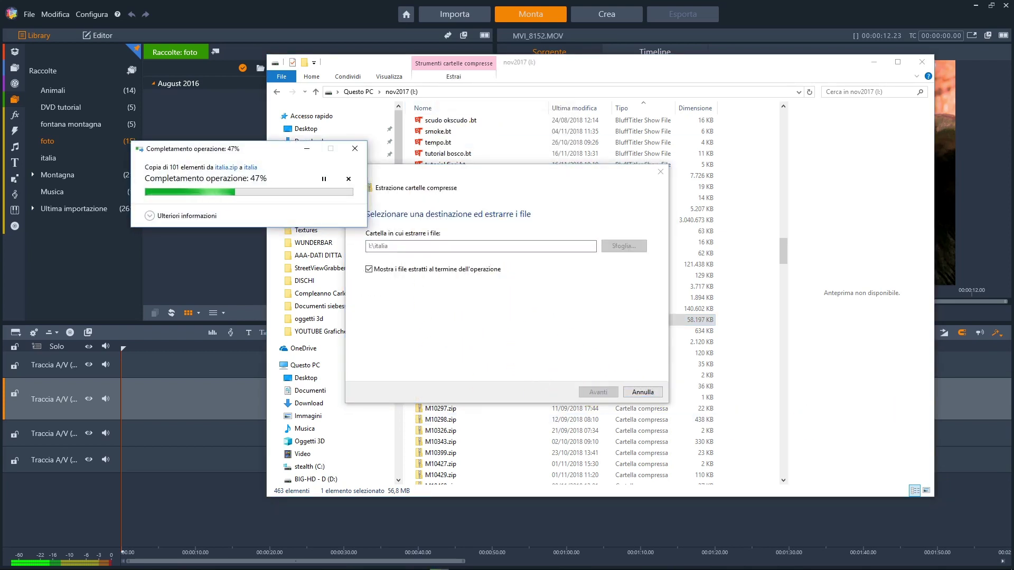
pyautogui.doubleClick(450, 138)
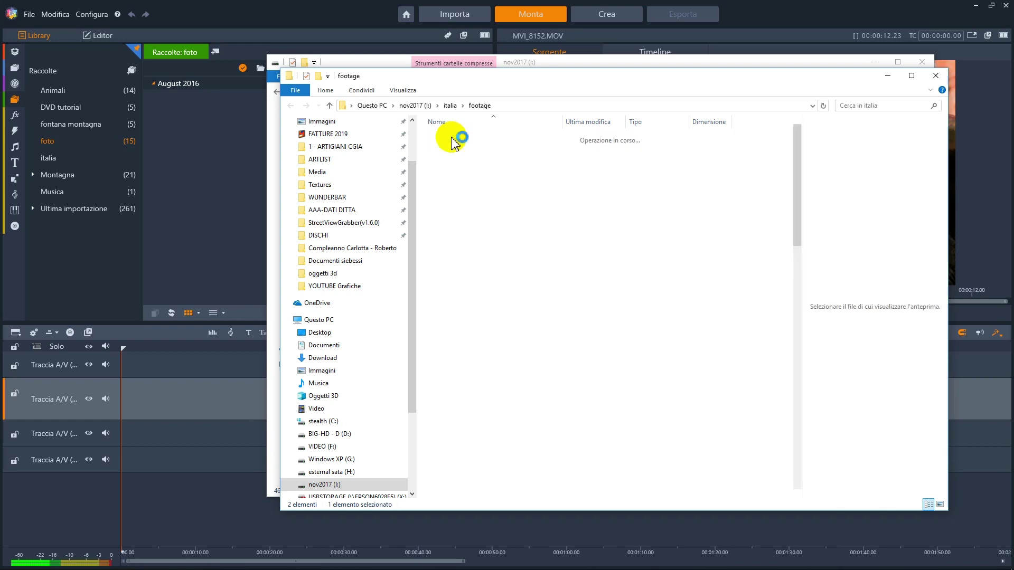
# Step: Import all the new york JPEG frames from the footage folder into the foto collection and look through them
pyautogui.click(452, 141)
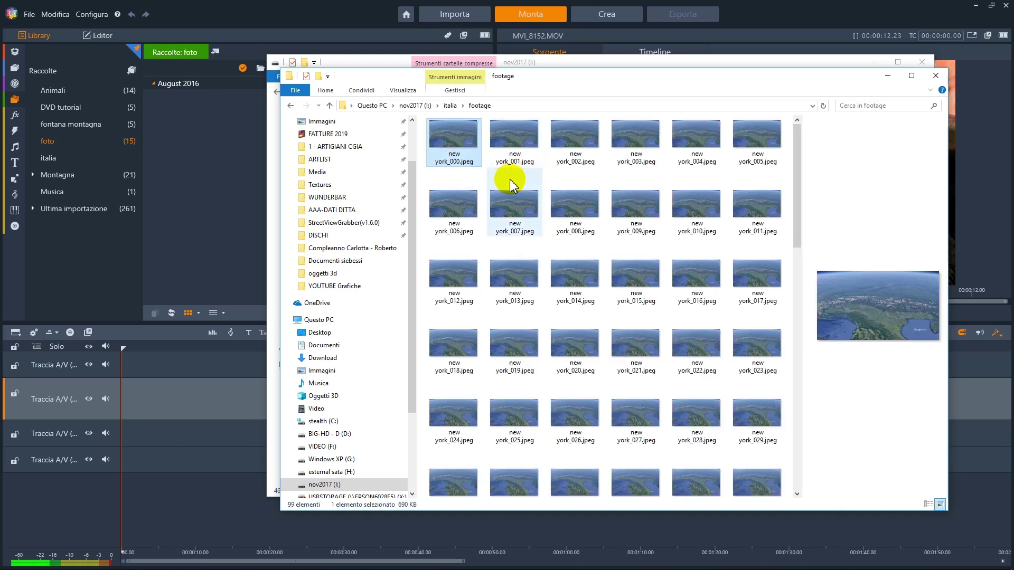
pyautogui.hotkey('ctrl', 'a')
pyautogui.moveTo(510, 189); pyautogui.dragTo(217, 146)
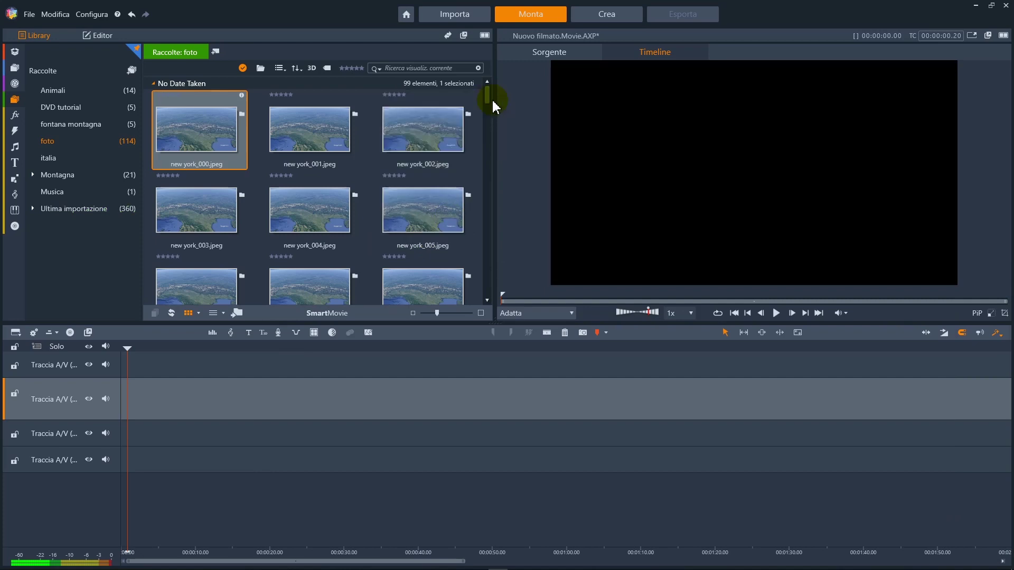
pyautogui.moveTo(489, 109); pyautogui.dragTo(397, 282)
pyautogui.moveTo(486, 287); pyautogui.dragTo(490, 89)
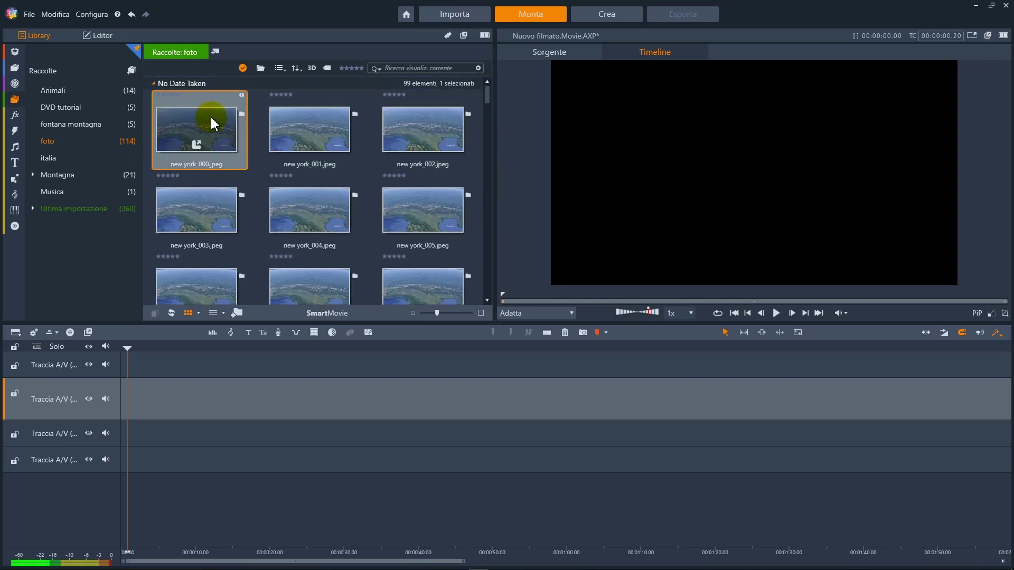
# Step: Try playing new york_000.jpeg on the second track at the default still duration, and undo its placement
pyautogui.moveTo(211, 119); pyautogui.dragTo(217, 397)
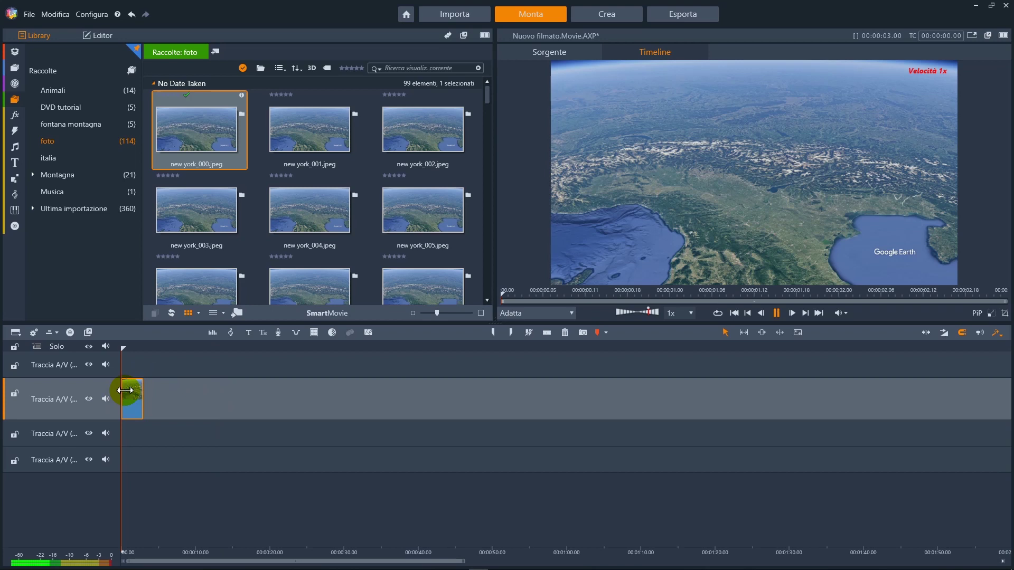
pyautogui.press('space')
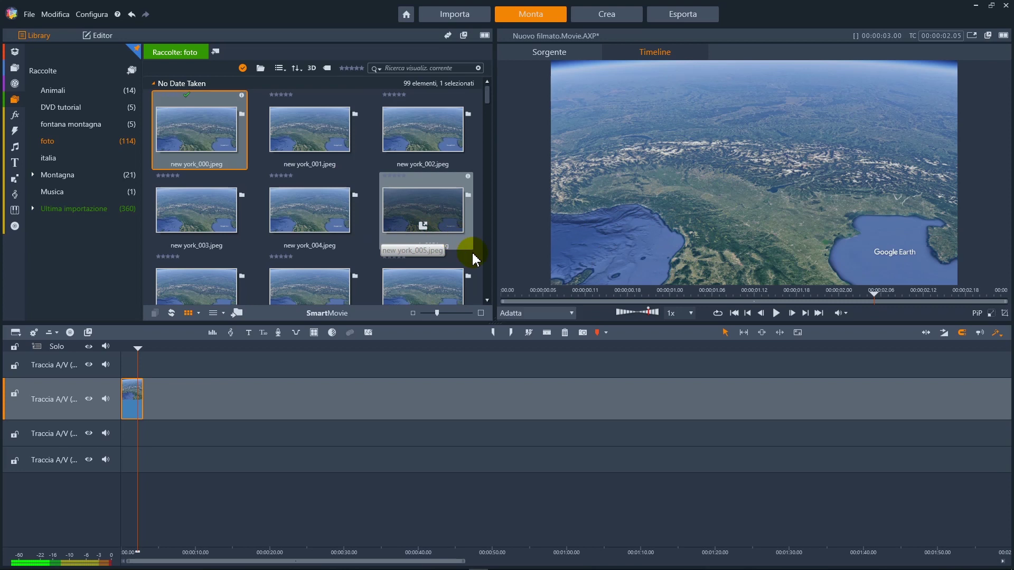
pyautogui.hotkey('ctrl', 'z')
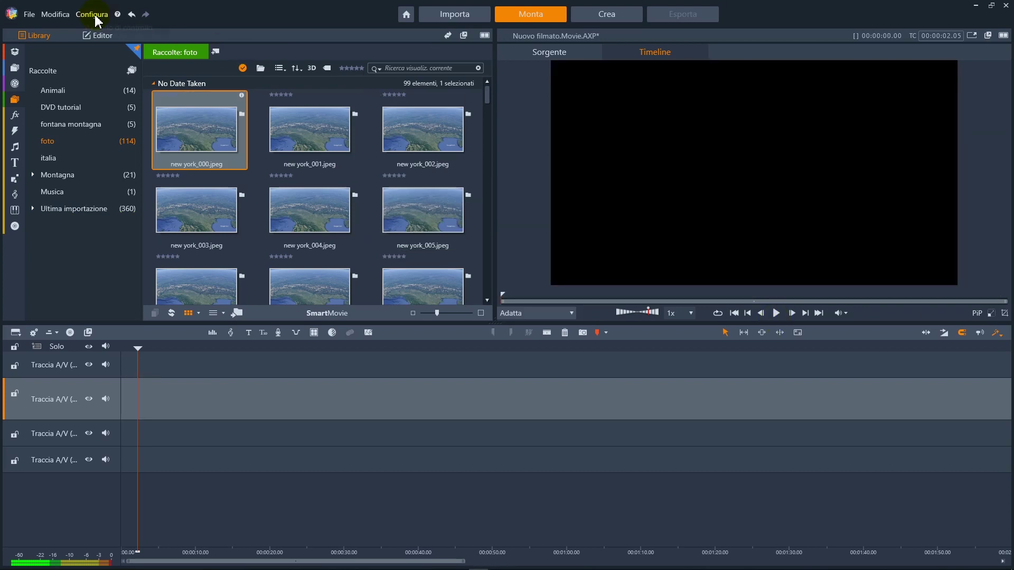
# Step: Set the default still image duration to 00.01 s in the project settings
pyautogui.click(112, 28)
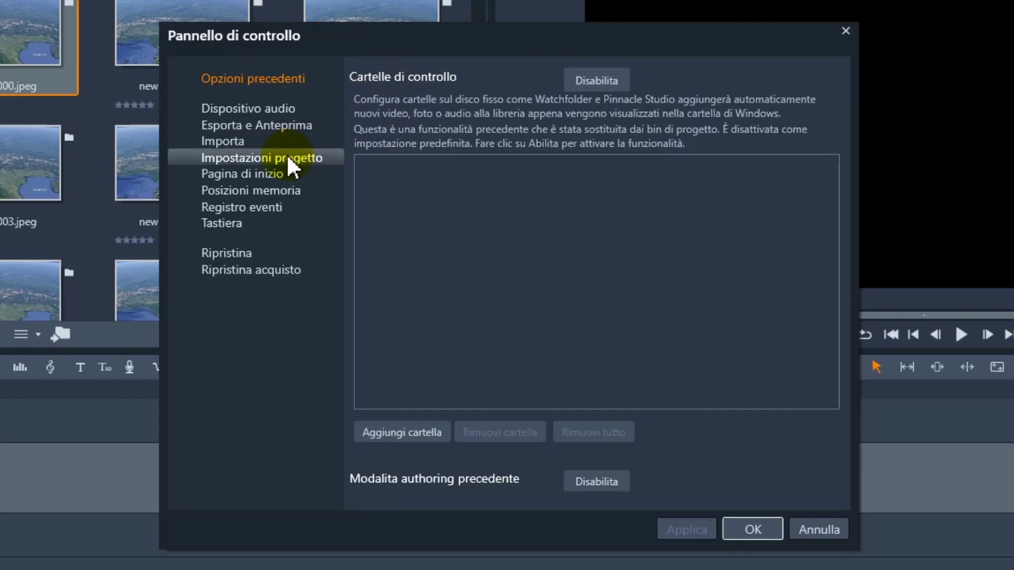
pyautogui.click(289, 162)
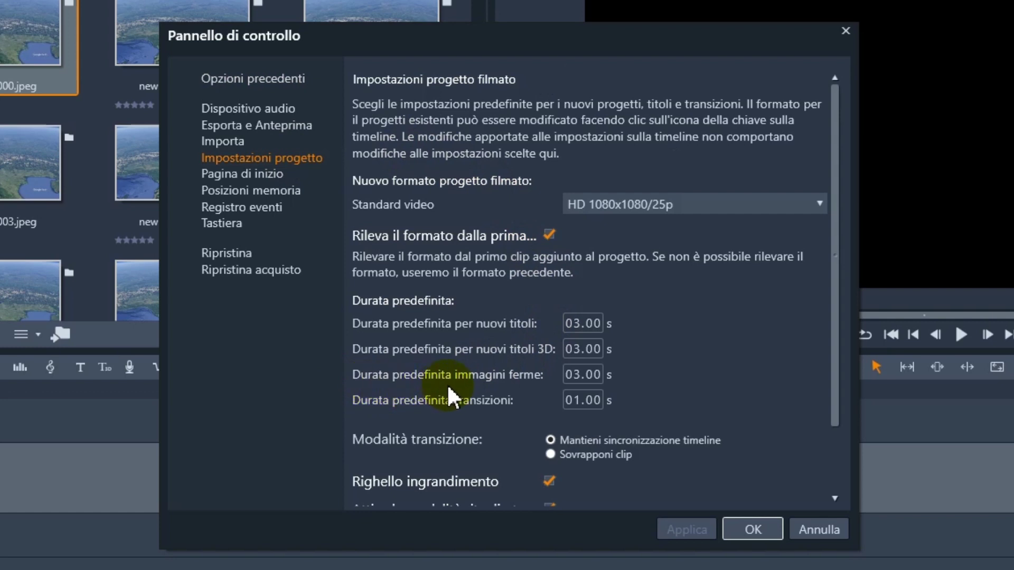
pyautogui.click(576, 375)
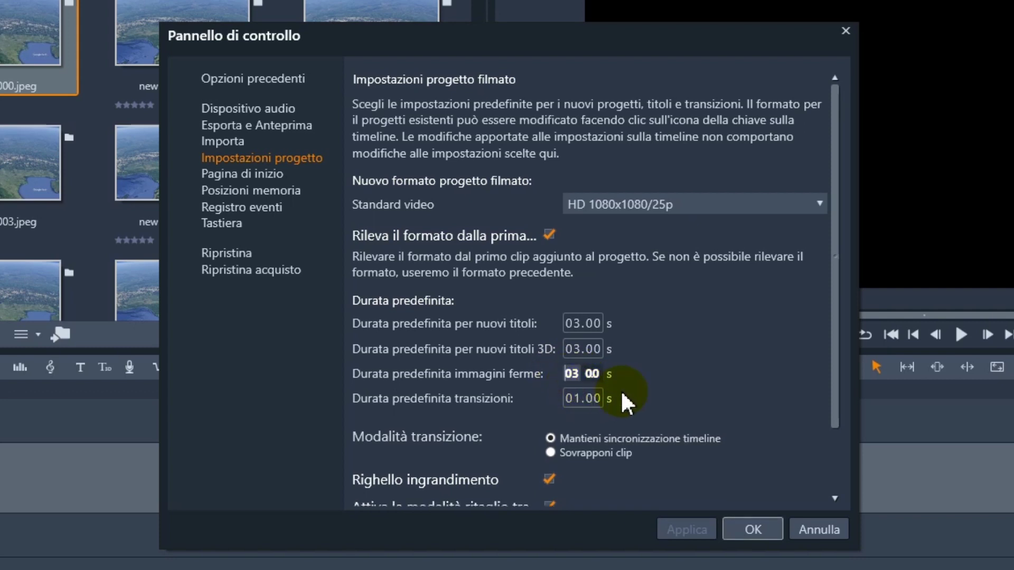
pyautogui.write('00')
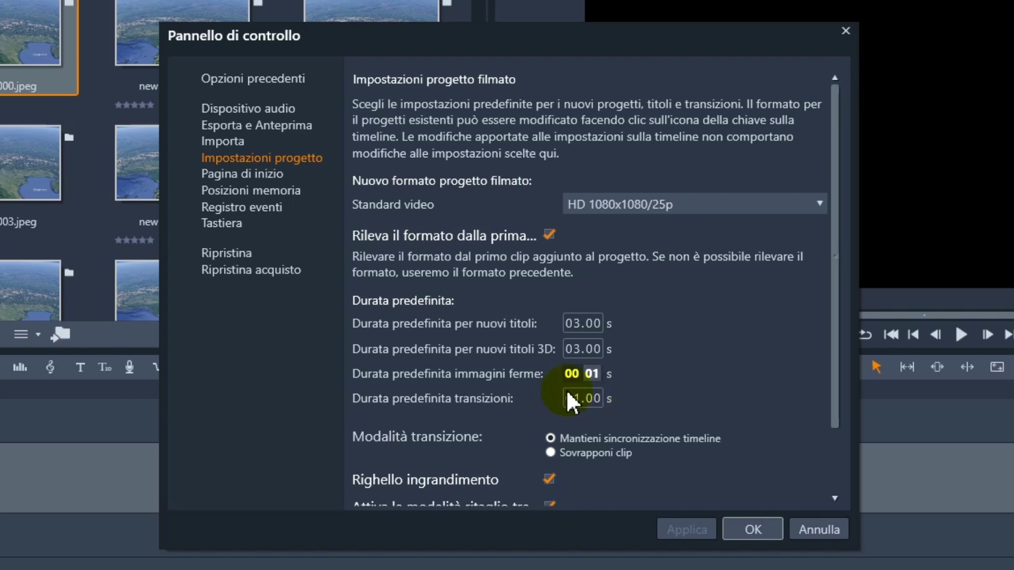
pyautogui.click(736, 522)
pyautogui.click(747, 535)
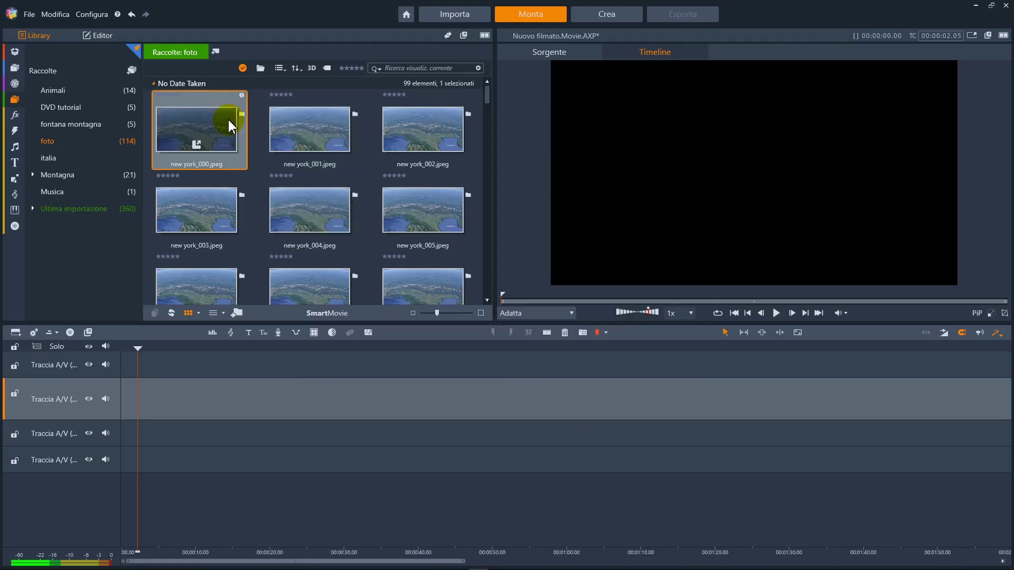
# Step: Try adding new york_000.jpeg to the second timeline track and enlarge that track's height
pyautogui.moveTo(230, 127); pyautogui.dragTo(242, 430)
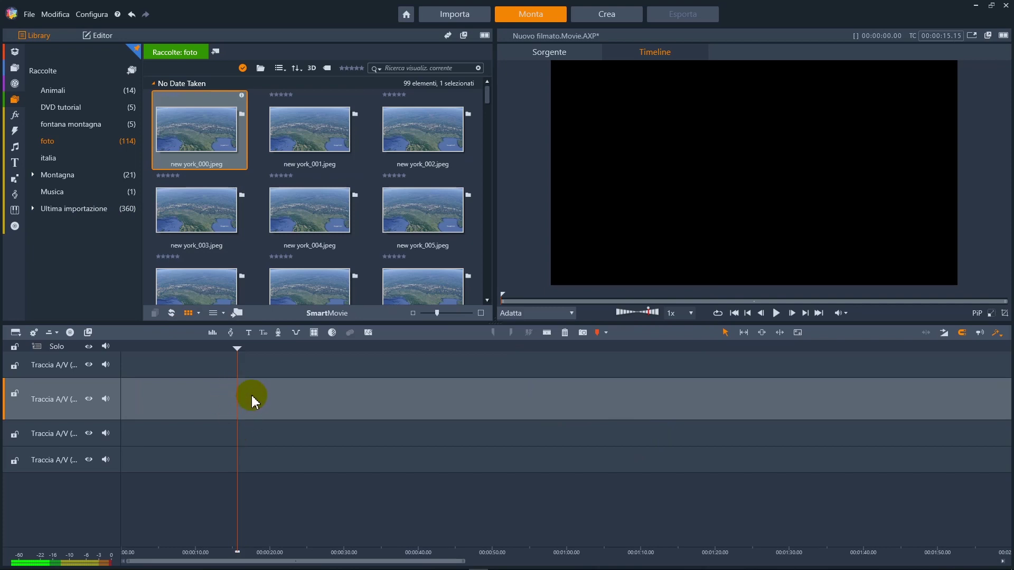
pyautogui.scroll(4, 280, 446)
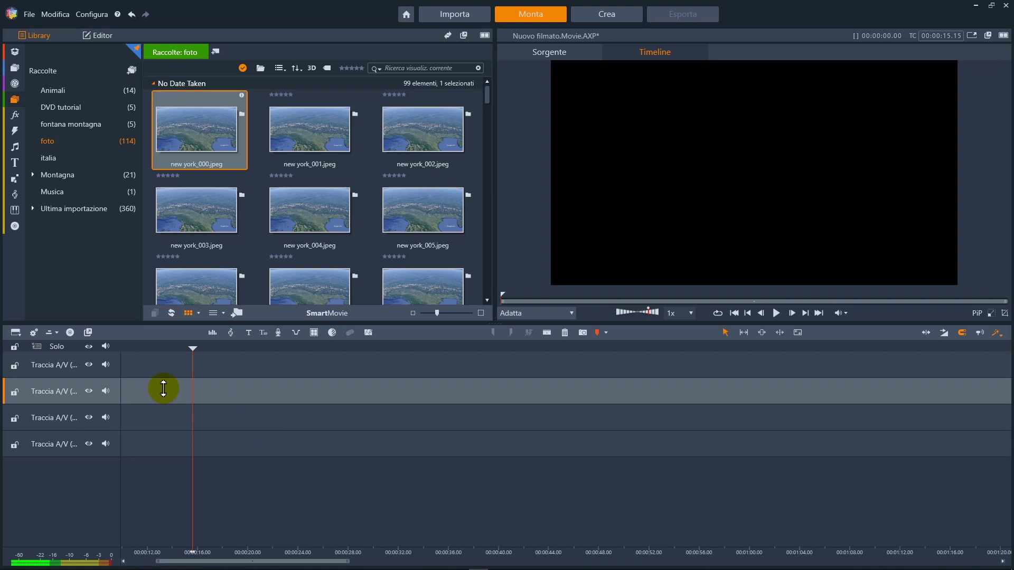
pyautogui.moveTo(202, 403); pyautogui.dragTo(176, 397)
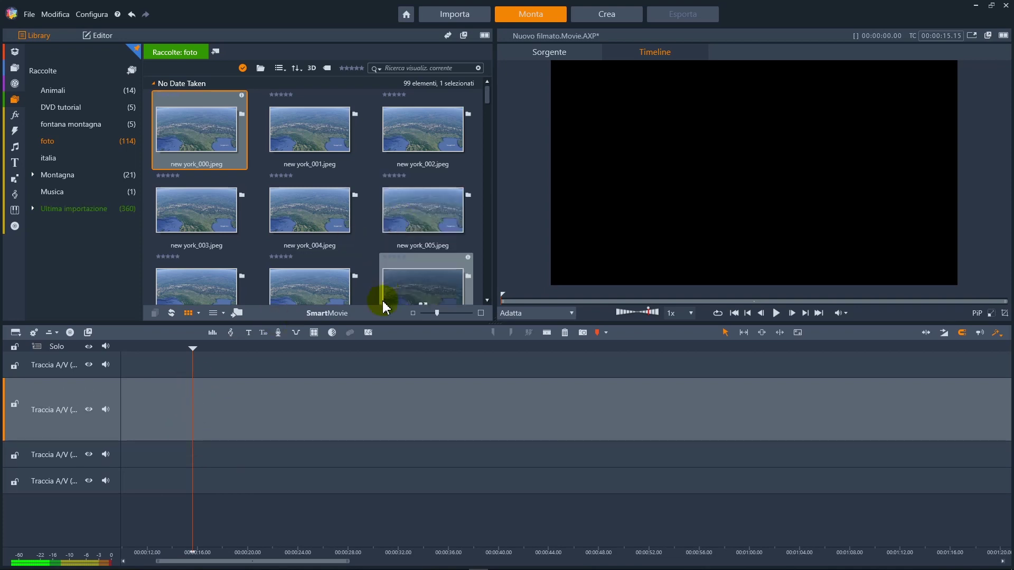
# Step: Place all the new york frames on the second timeline track, and delete them from it
pyautogui.click(264, 206)
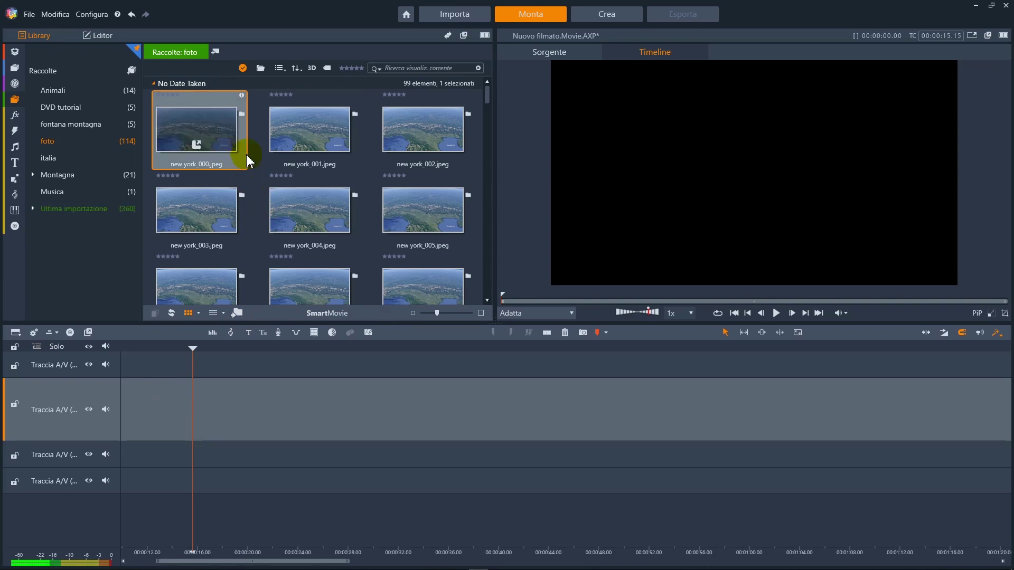
pyautogui.hotkey('ctrl', 'a')
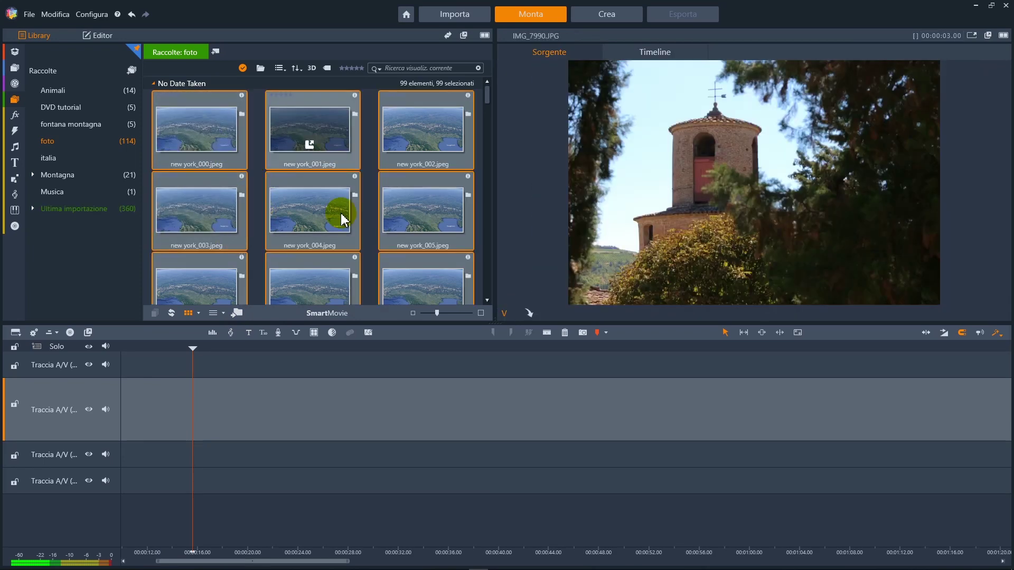
pyautogui.moveTo(206, 141); pyautogui.dragTo(156, 426)
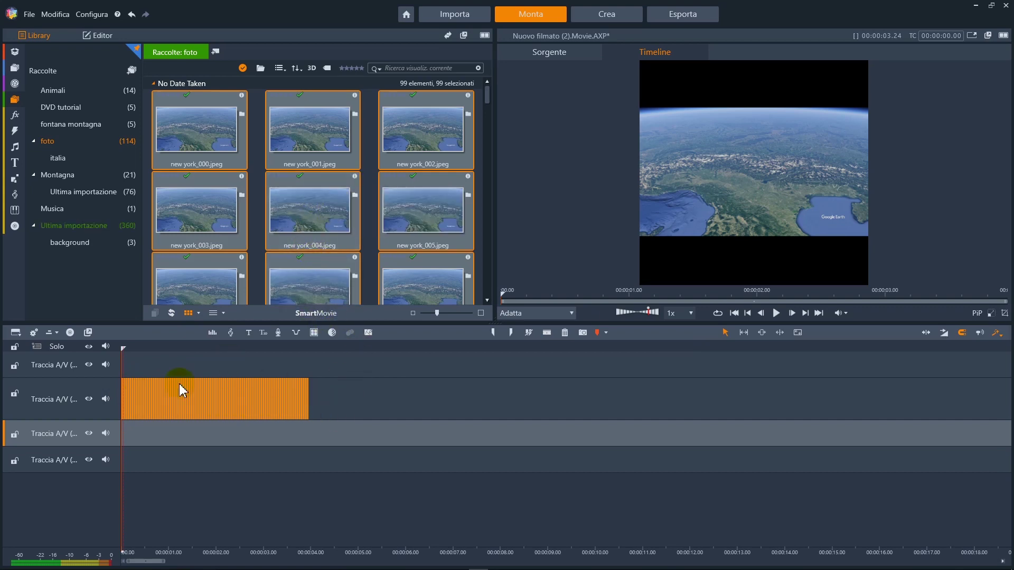
pyautogui.moveTo(346, 402); pyautogui.dragTo(124, 345)
pyautogui.press('Delete')
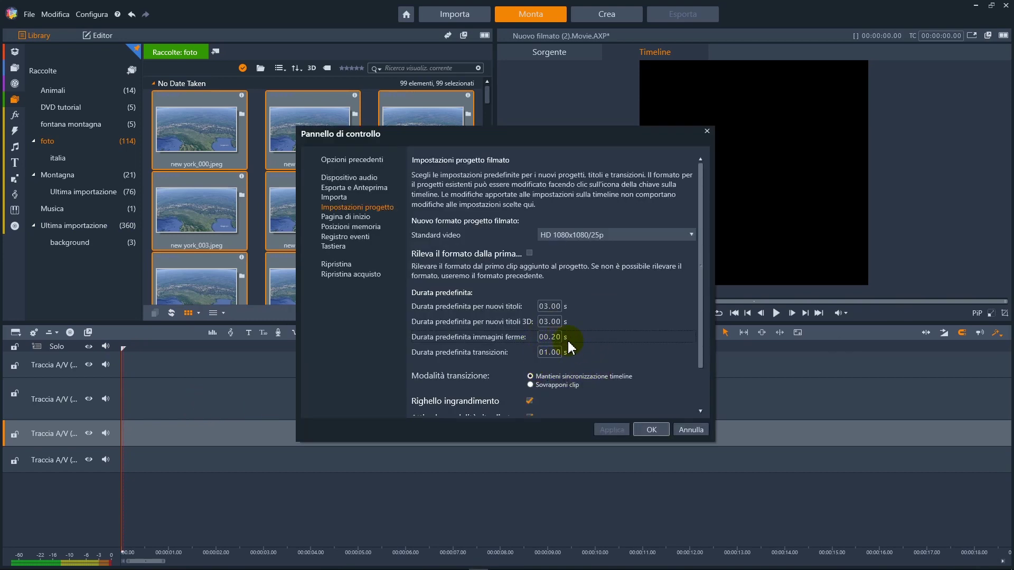
# Step: Apply a default still image duration of 00.20 s and place all the new york frames on the second track
pyautogui.click(649, 426)
pyautogui.moveTo(229, 136); pyautogui.dragTo(147, 403)
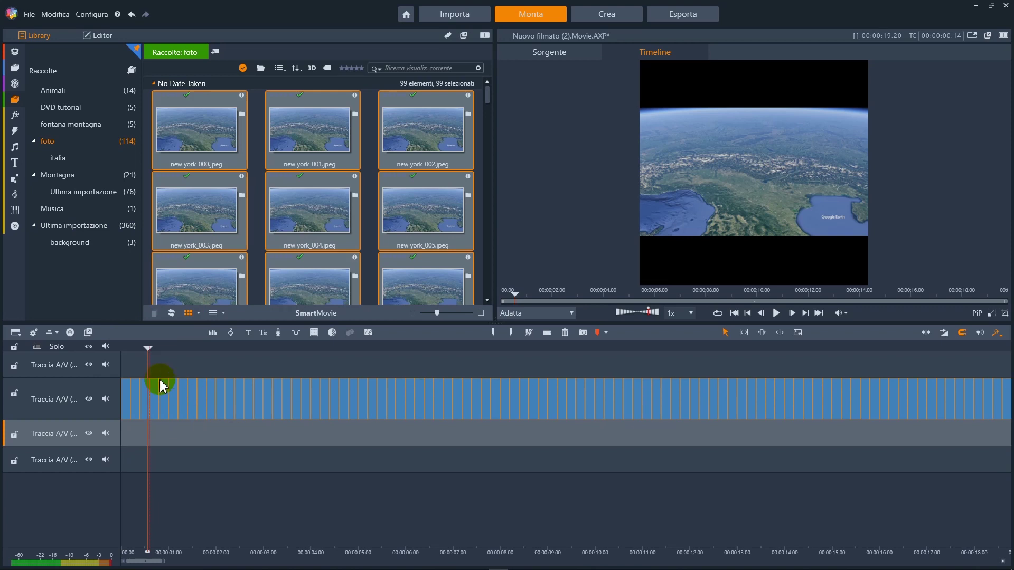
# Step: Play the image sequence from the start of the timeline to check its speed
pyautogui.moveTo(147, 349); pyautogui.dragTo(124, 350)
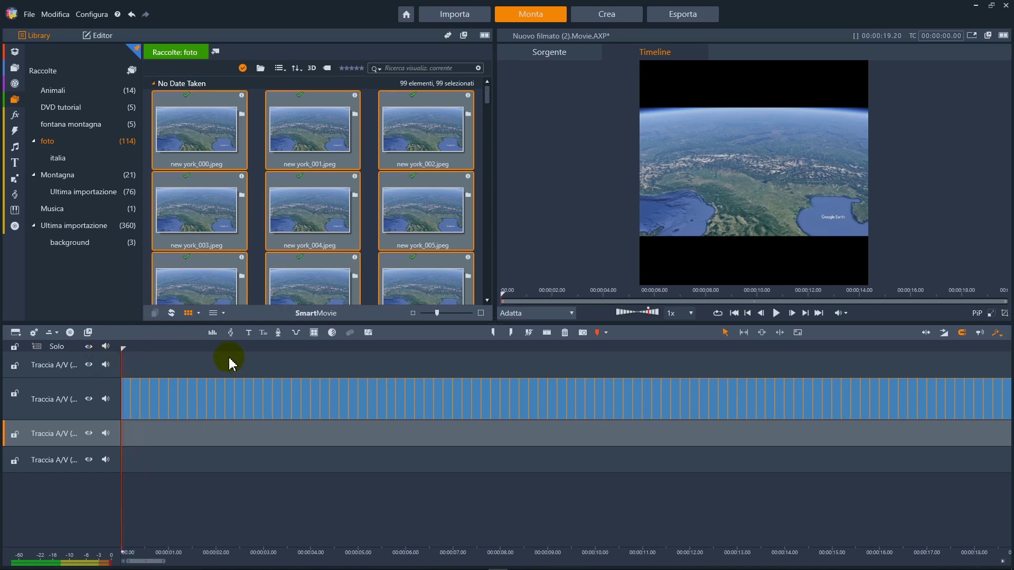
pyautogui.press('space')
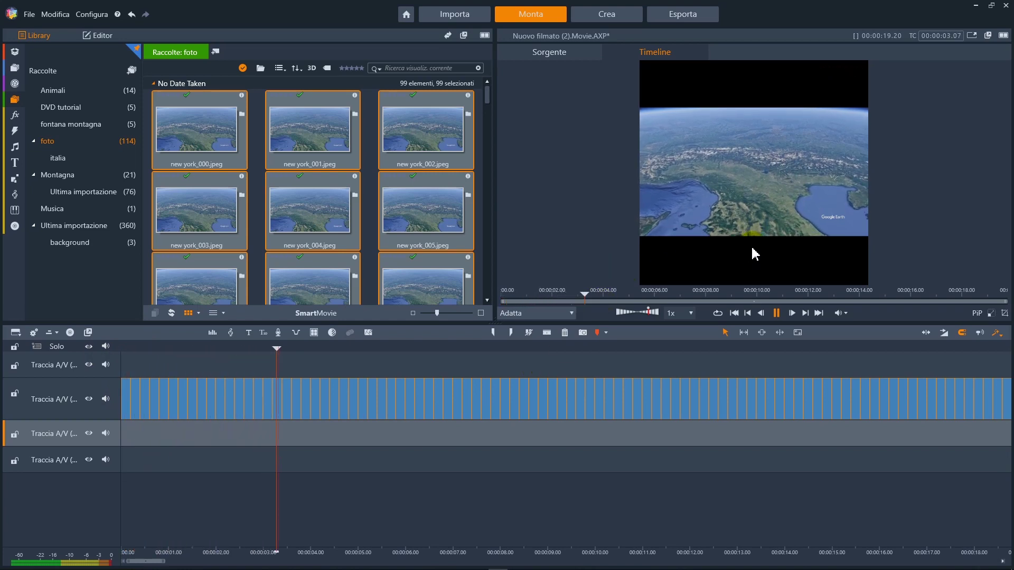
pyautogui.press('space')
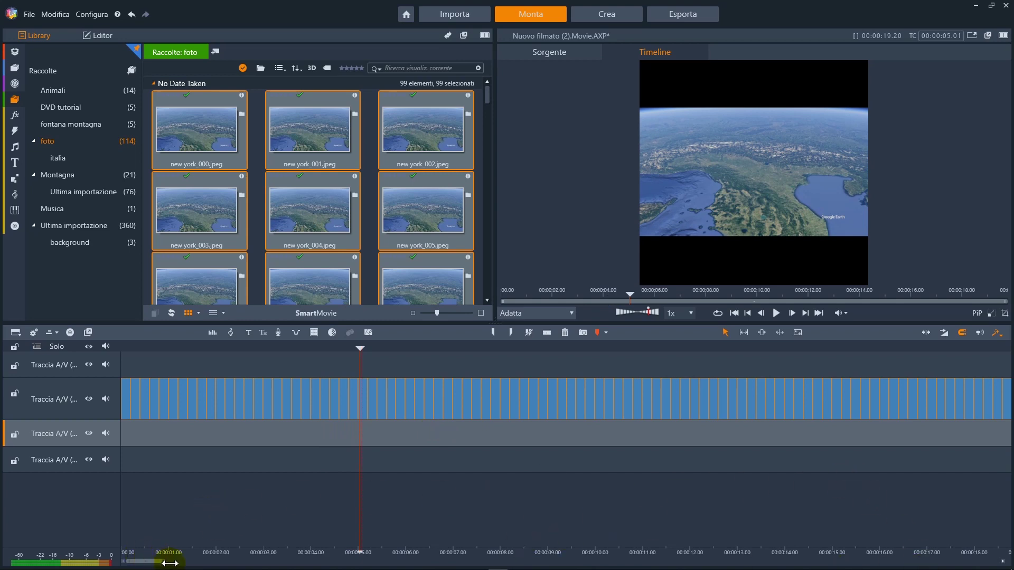
# Step: Select all the image clips on the second track and set their duration to 00:00:00.01
pyautogui.moveTo(165, 561); pyautogui.dragTo(306, 560)
pyautogui.moveTo(412, 408); pyautogui.dragTo(79, 358)
pyautogui.click(219, 420)
pyautogui.rightClick(247, 397)
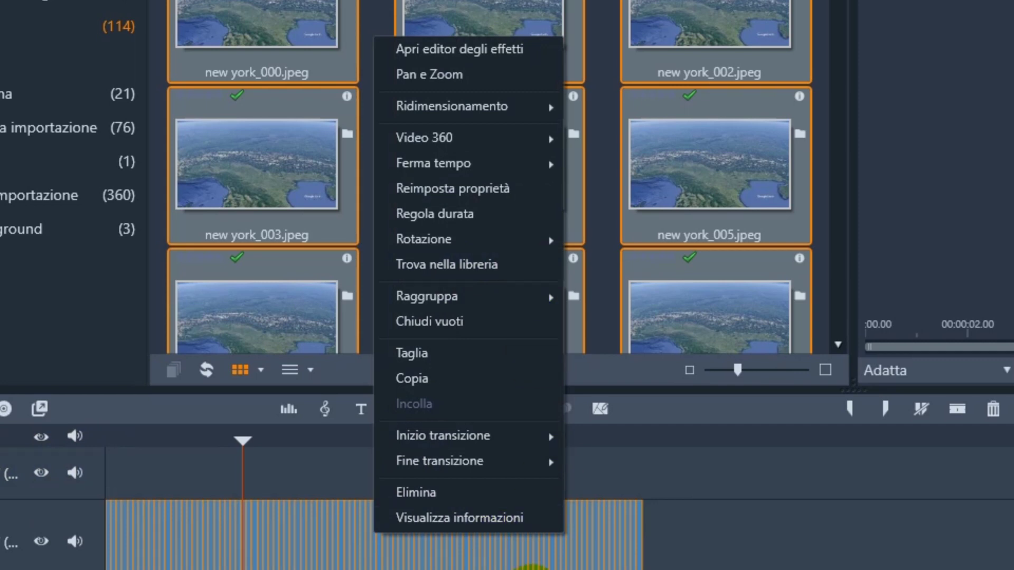
pyautogui.click(419, 222)
pyautogui.click(473, 224)
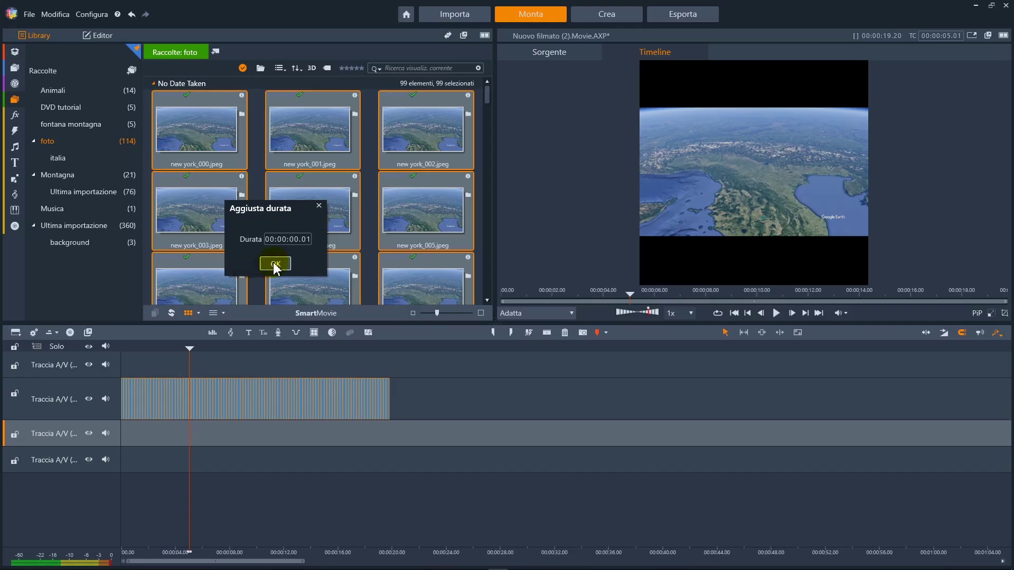
pyautogui.click(414, 272)
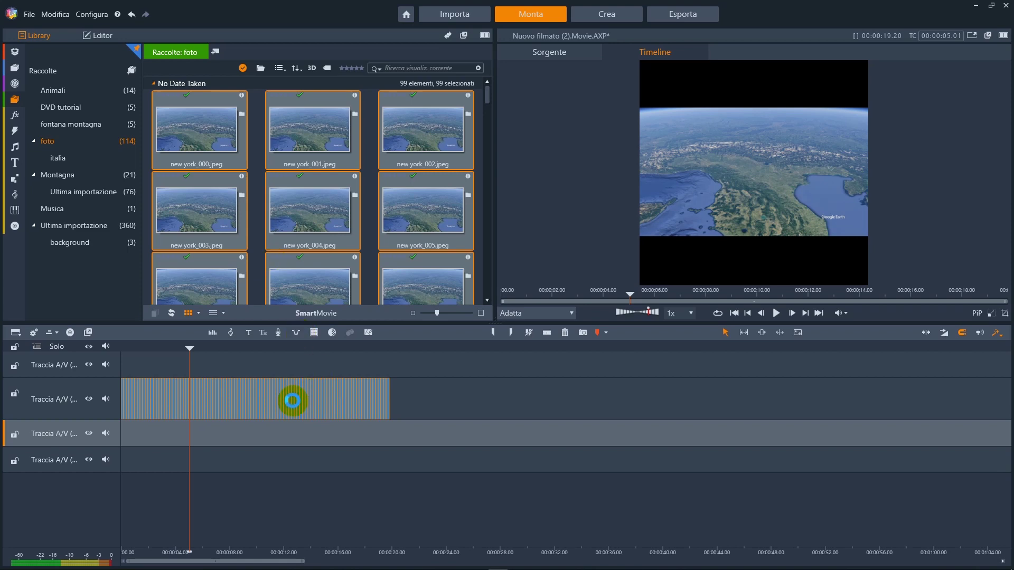
# Step: Play the one-frame-per-image sequence from the start of the timeline to check how smooth it is
pyautogui.click(294, 406)
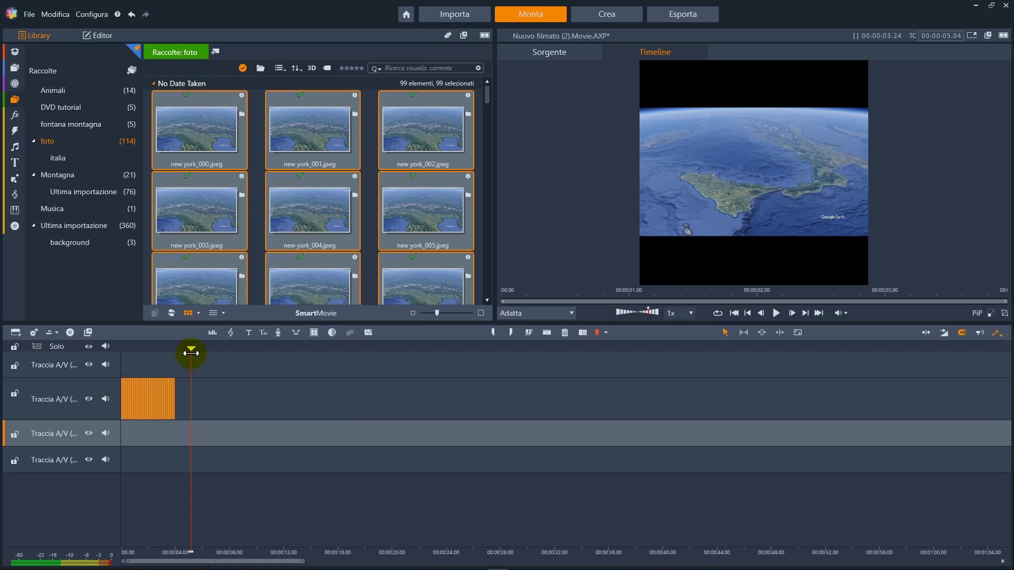
pyautogui.moveTo(191, 353); pyautogui.dragTo(124, 351)
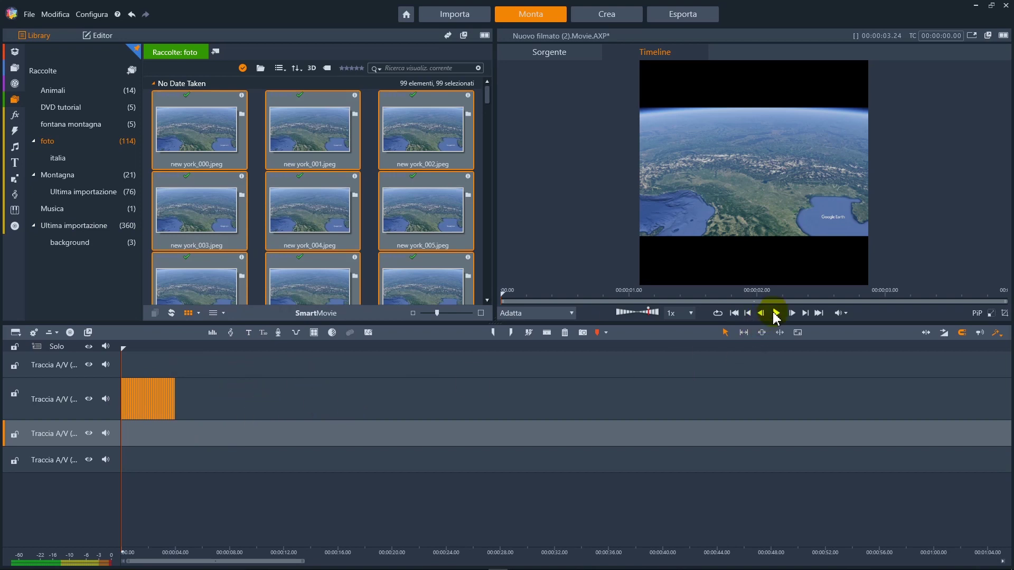
pyautogui.click(776, 315)
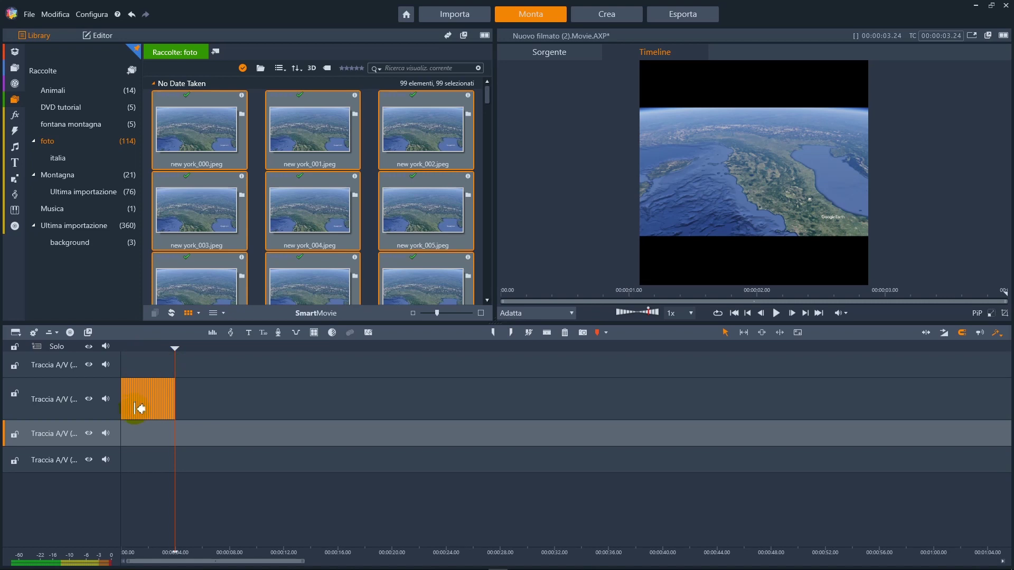
# Step: Set a mark-in at the start of the timeline and a mark-out at the end of the image sequence
pyautogui.moveTo(175, 349); pyautogui.dragTo(126, 353)
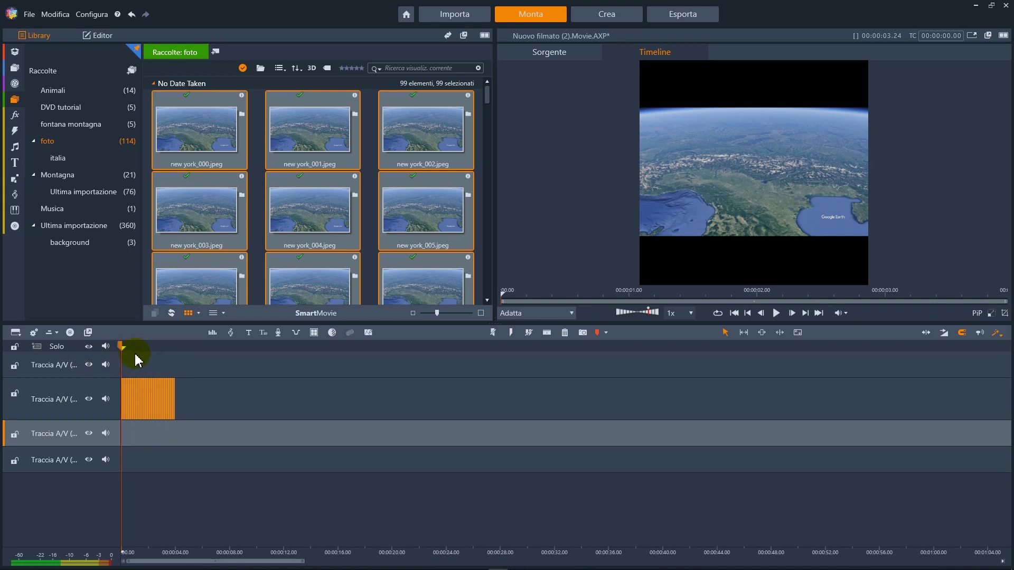
pyautogui.moveTo(125, 345); pyautogui.dragTo(178, 347)
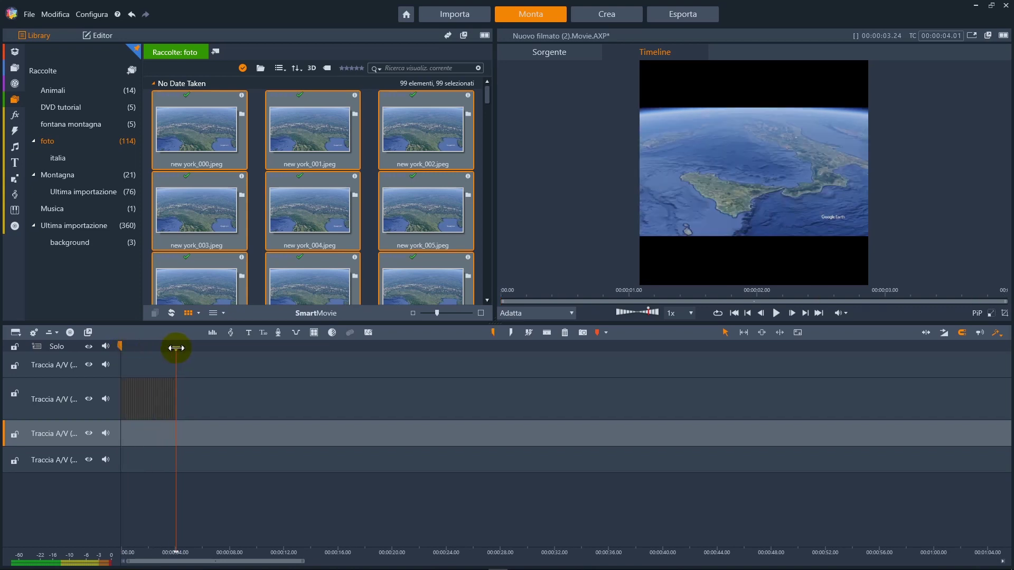
pyautogui.click(175, 348)
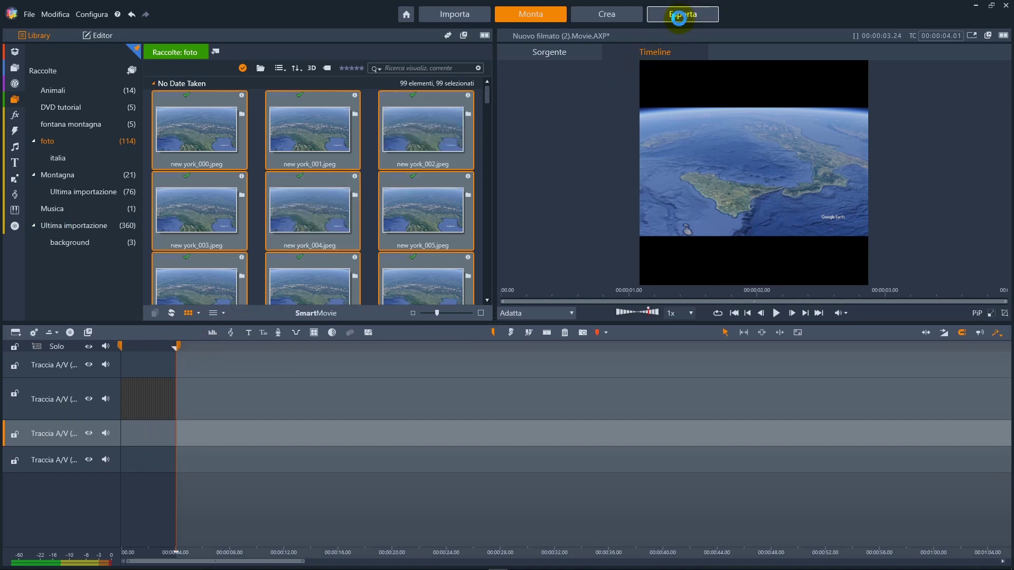
# Step: Open the export settings for the marked section and set the video dimensions to 1920 x 1080
pyautogui.click(679, 18)
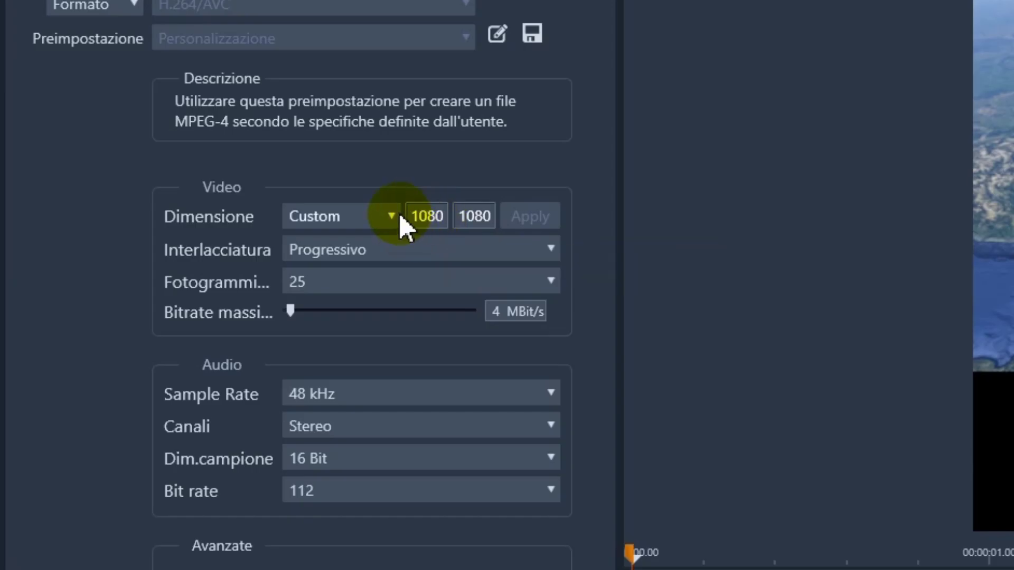
pyautogui.click(399, 217)
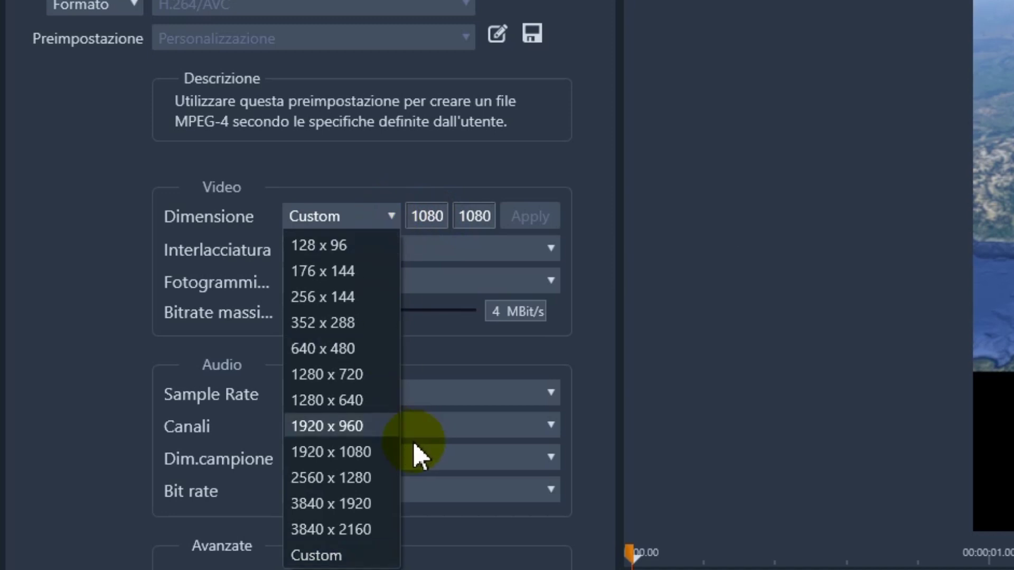
pyautogui.click(391, 452)
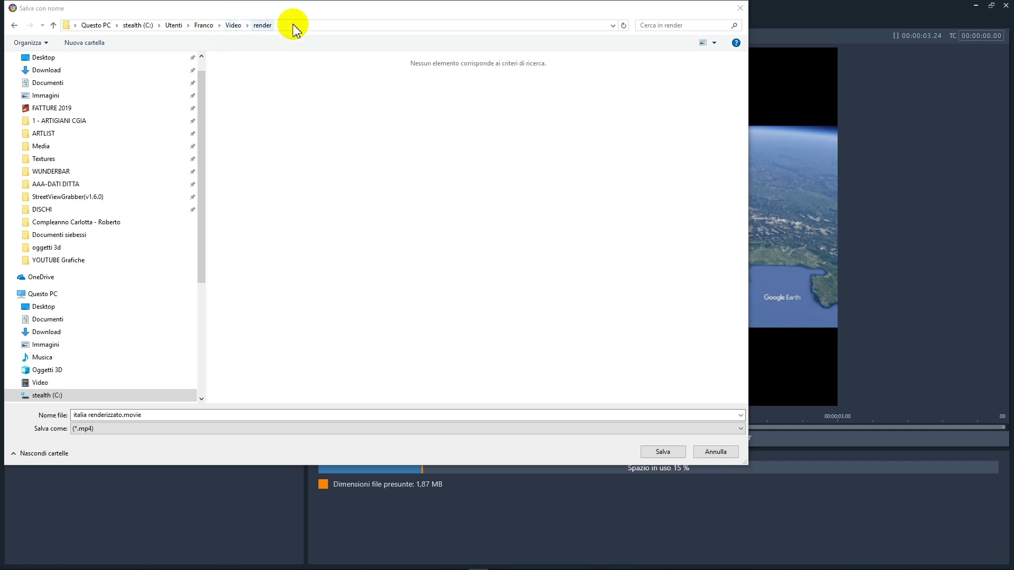
# Step: Export the sequence to the render folder as an H.264/AVC MP4 named italia renderizzato, and dismiss the export dialog when finished
pyautogui.click(82, 415)
pyautogui.click(658, 450)
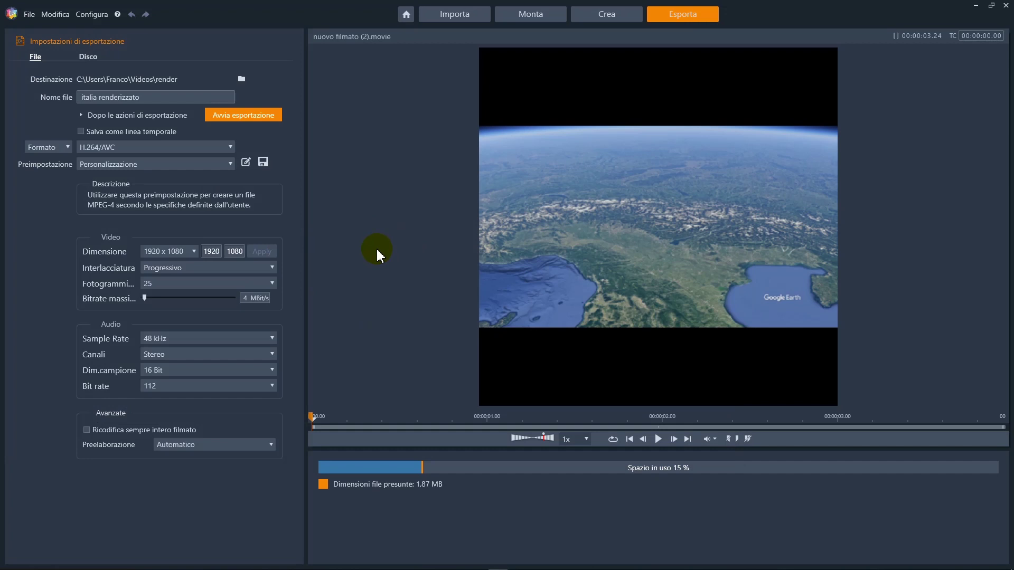
pyautogui.click(247, 118)
pyautogui.click(653, 305)
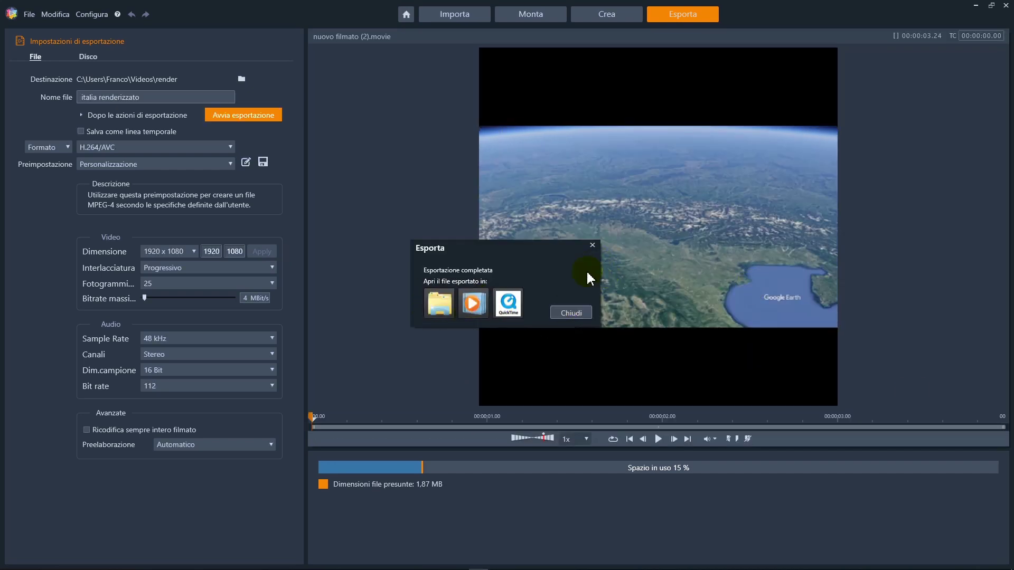
pyautogui.click(593, 245)
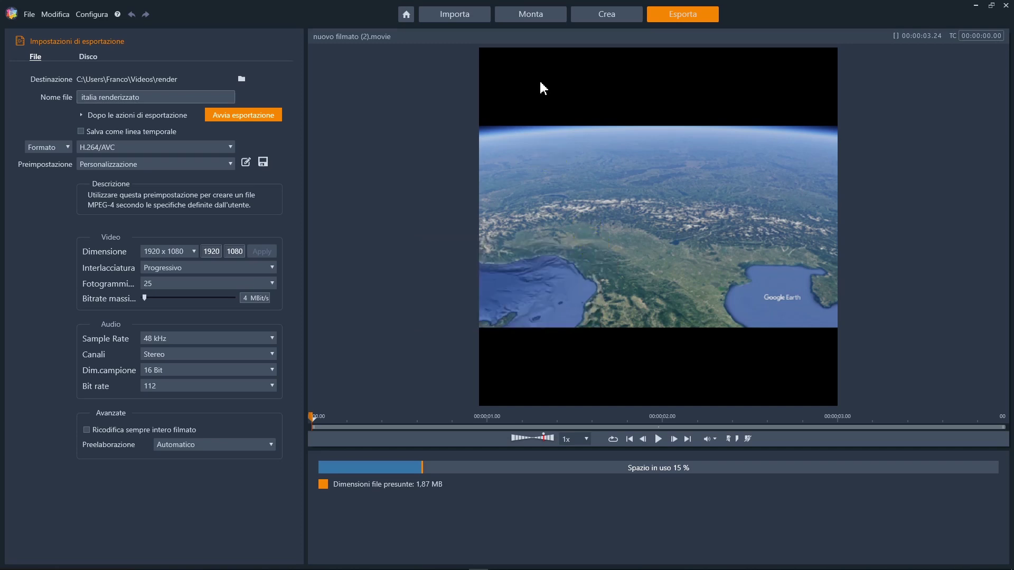
# Step: Return to editing and place italia renderizzato.mp4 on the second track after the image clips, starting at about 00:00:12.00
pyautogui.click(529, 14)
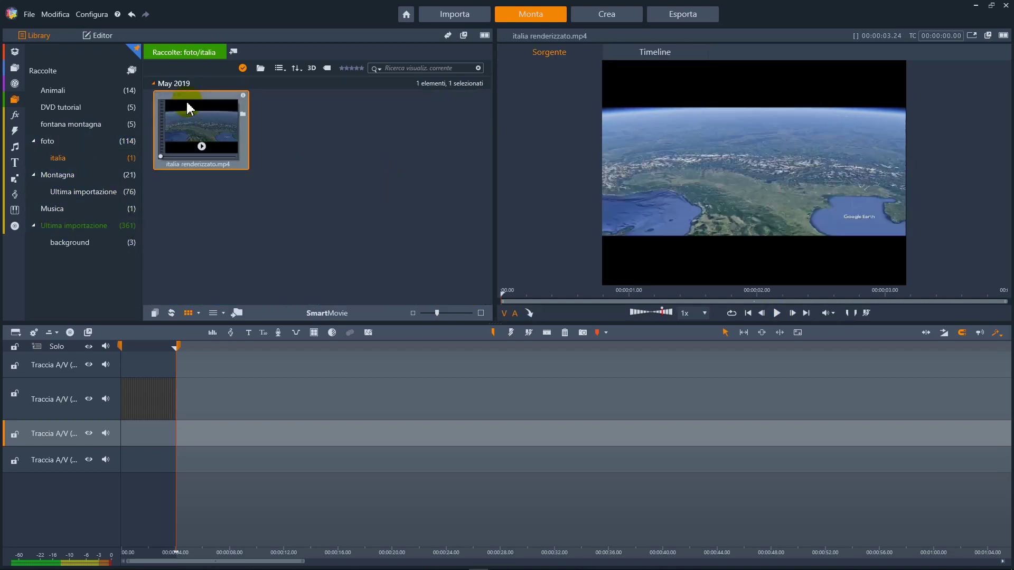
pyautogui.moveTo(215, 125); pyautogui.dragTo(198, 398)
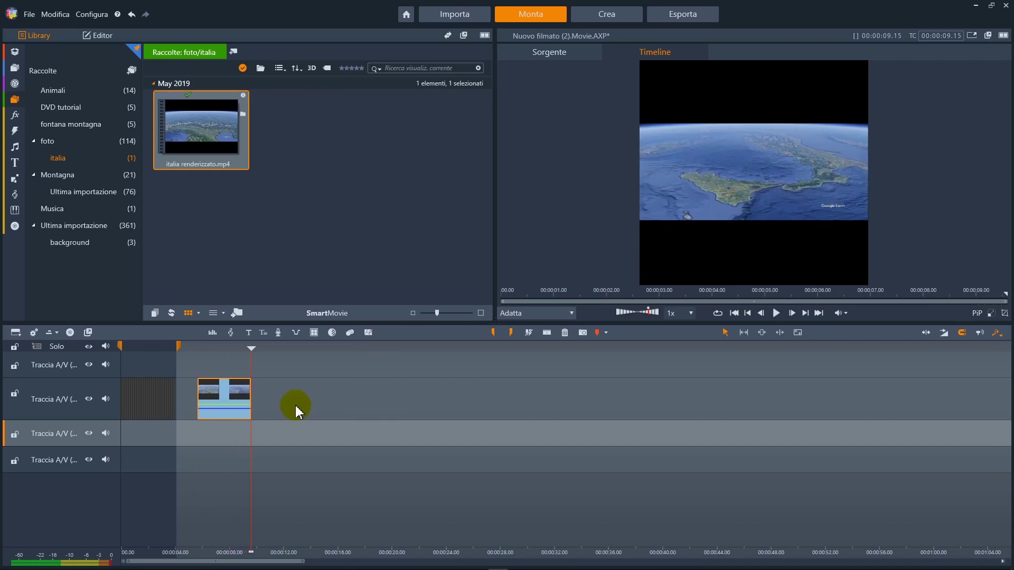
pyautogui.moveTo(226, 389); pyautogui.dragTo(306, 390)
pyautogui.moveTo(409, 390); pyautogui.dragTo(295, 399)
# Step: Select all the image clips on the second track and move the playhead onto the rendered video clip for comparison
pyautogui.moveTo(193, 406); pyautogui.dragTo(132, 385)
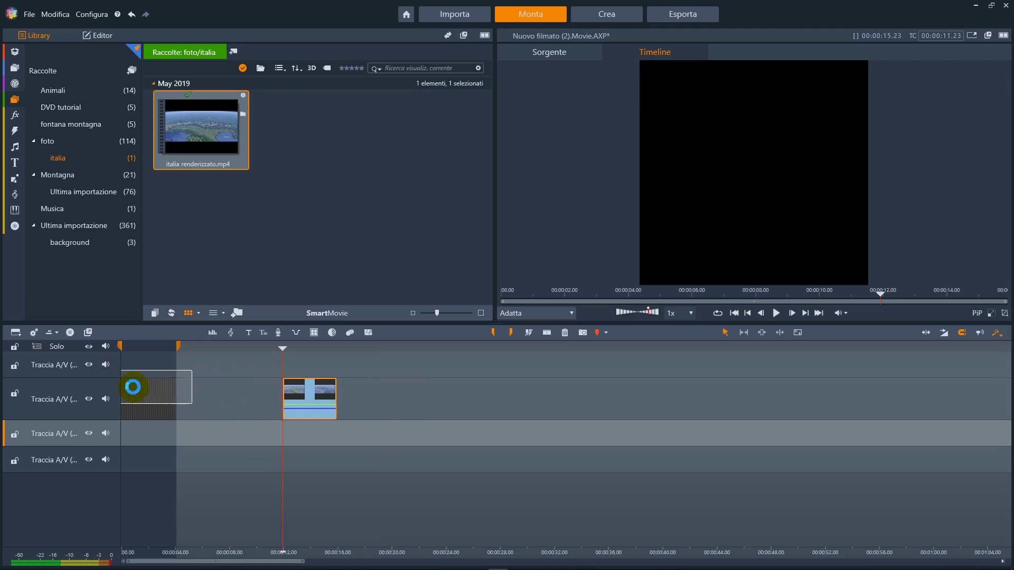
pyautogui.click(132, 384)
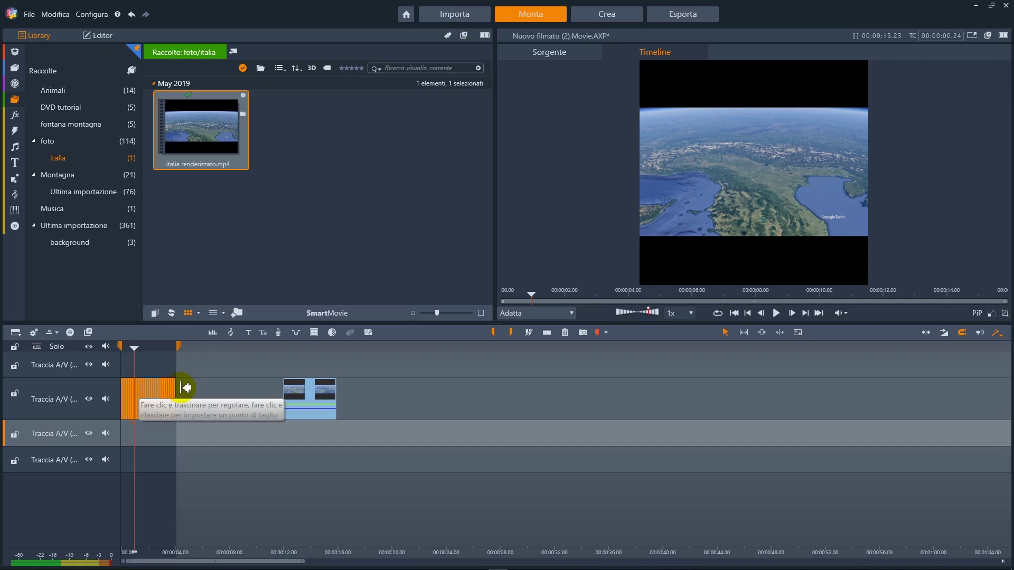
pyautogui.click(288, 346)
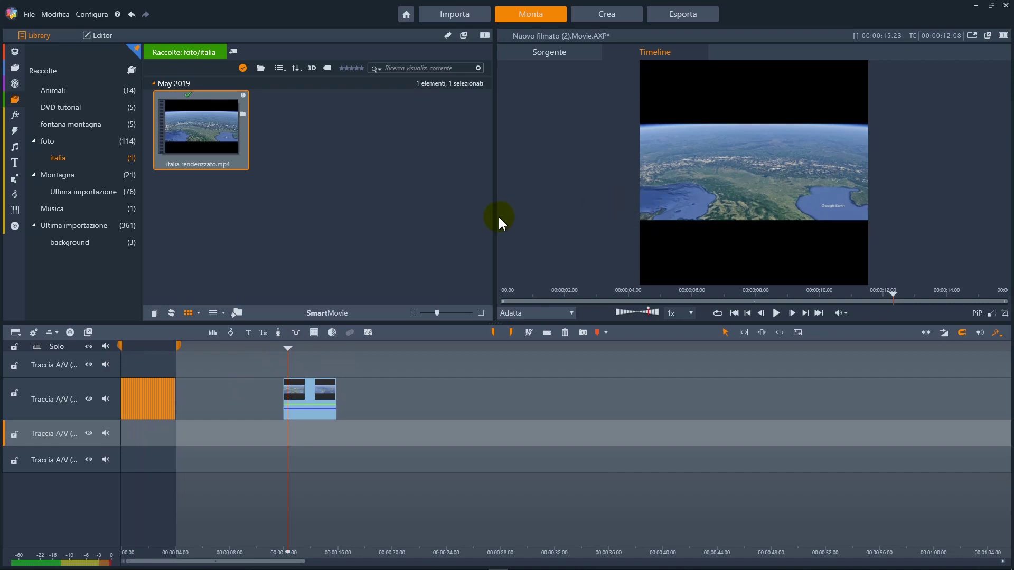
# Step: Enlarge the preview area and apply the Faro effect to the rendered clip, with Dim. 45,3 and Sfuma 53,2
pyautogui.moveTo(495, 216); pyautogui.dragTo(396, 222)
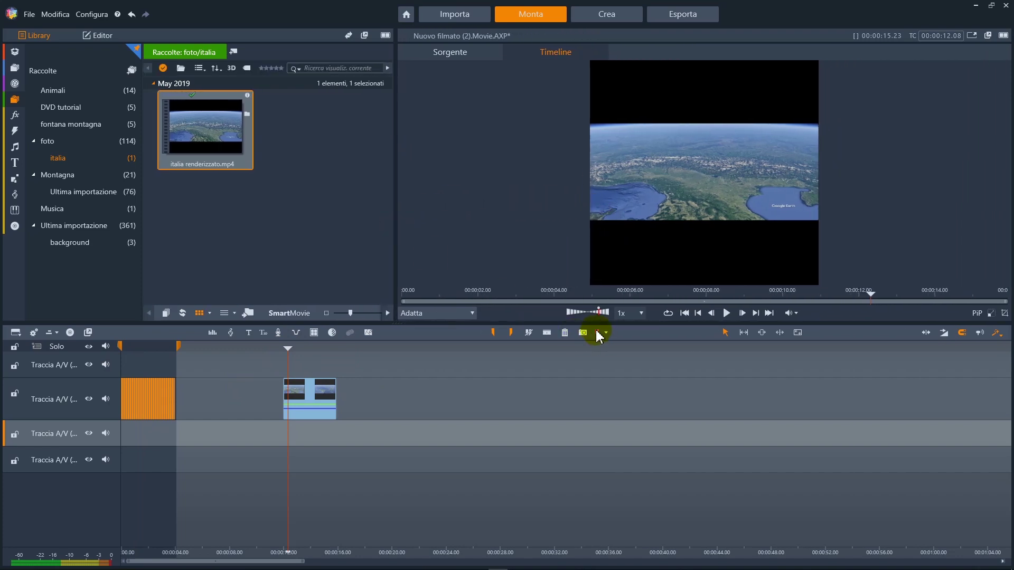
pyautogui.moveTo(591, 322); pyautogui.dragTo(592, 405)
pyautogui.moveTo(296, 429)
pyautogui.mouseDown()
pyautogui.moveTo(345, 421)
pyautogui.moveTo(288, 419)
pyautogui.mouseUp()
pyautogui.click(299, 470)
pyautogui.doubleClick(295, 458)
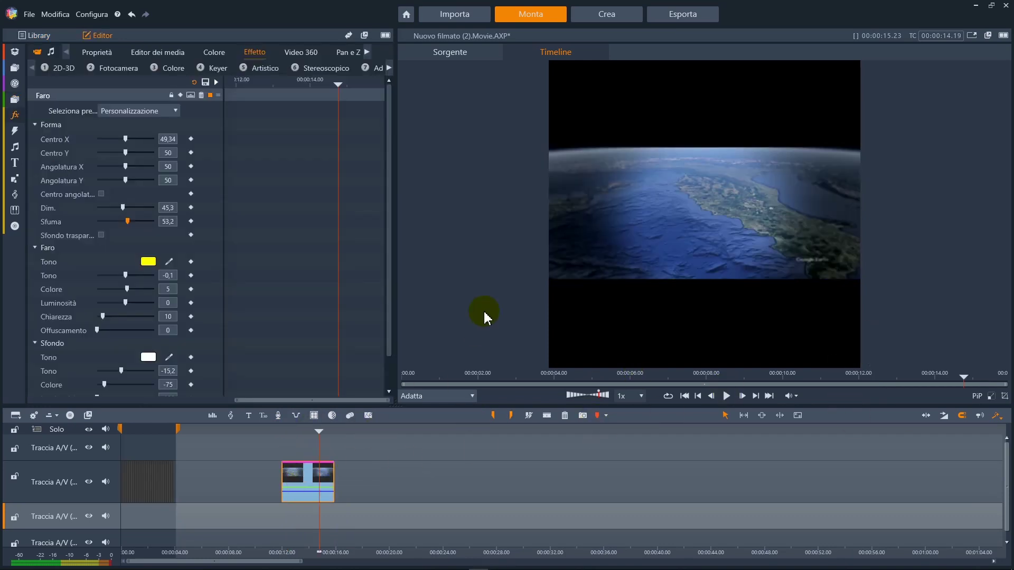
# Step: Add the Sala degli specchi GPU effect to the rendered clip with Immagini 2, Scala 0,72 and Orizzontale keyframed from 86,1 to 16,3
pyautogui.click(632, 195)
pyautogui.click(748, 204)
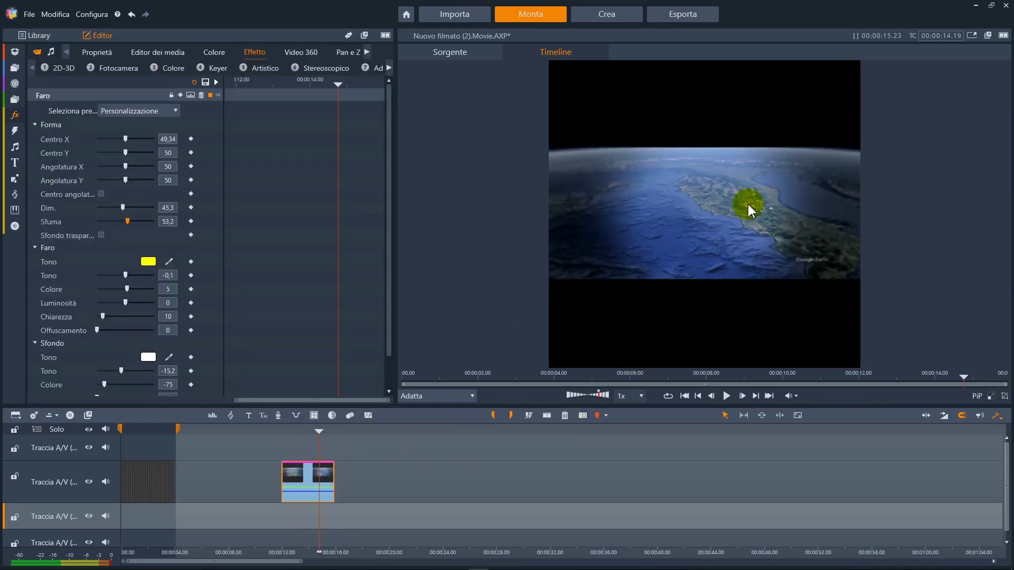
pyautogui.click(289, 490)
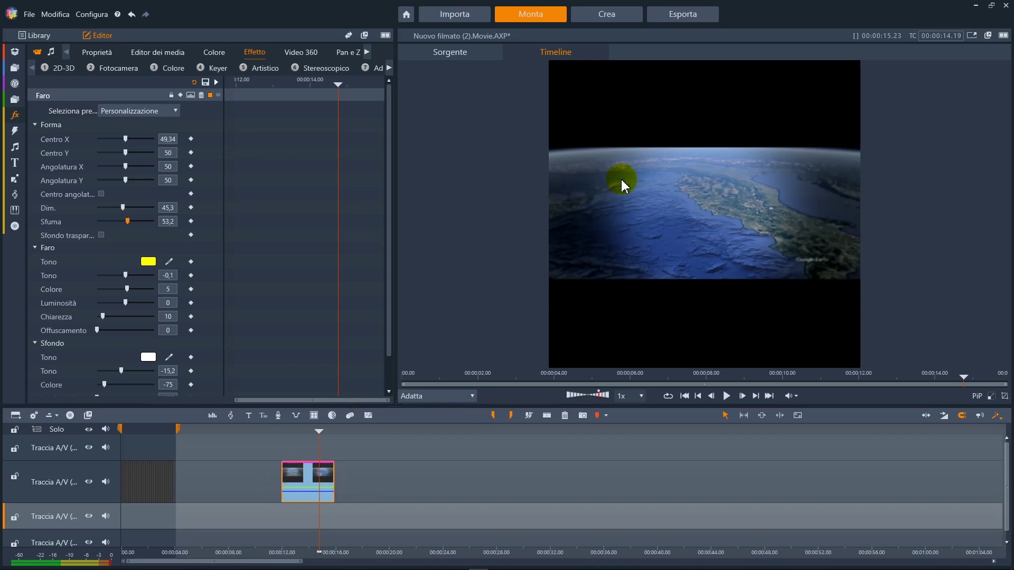
pyautogui.click(279, 431)
pyautogui.press('space')
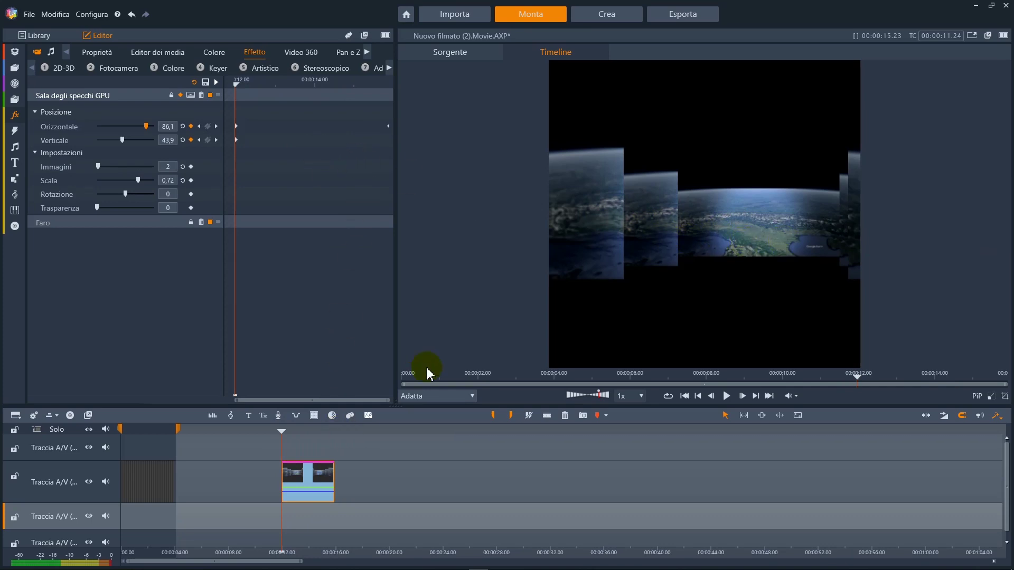
# Step: Play the rendered clip from its start to check the combined spotlight and mirror effects
pyautogui.click(727, 397)
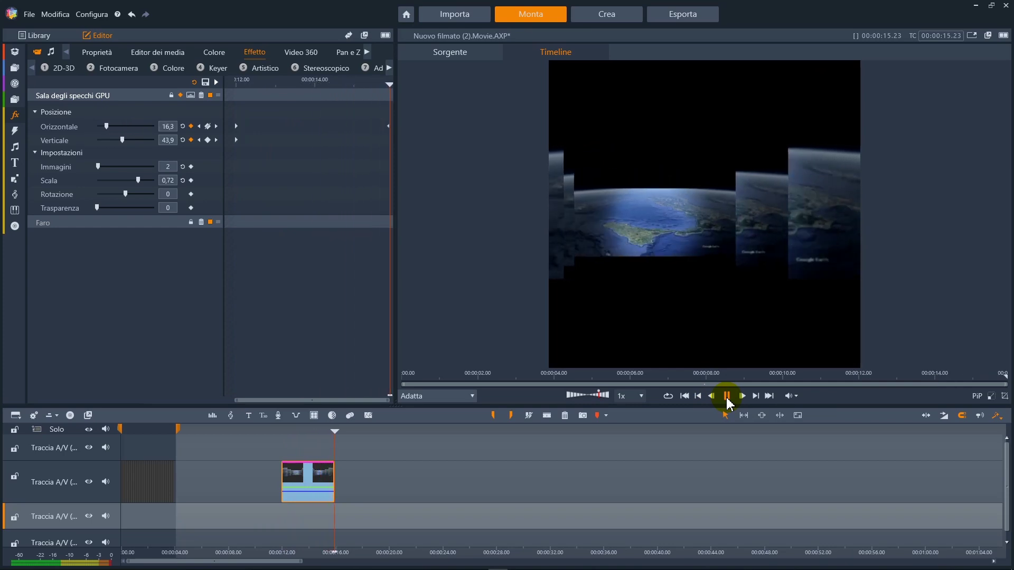
pyautogui.click(685, 396)
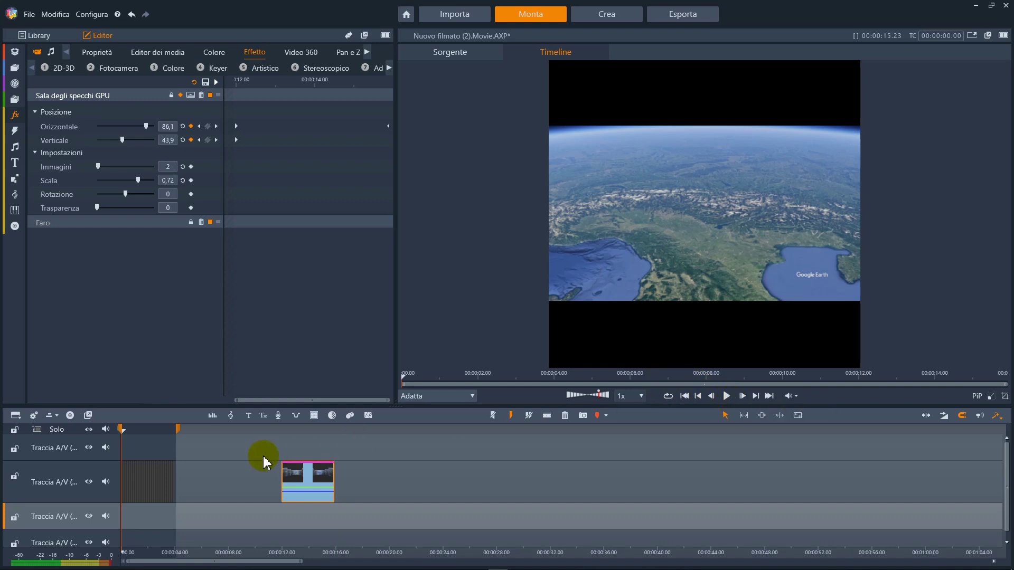
pyautogui.click(281, 431)
pyautogui.press('space')
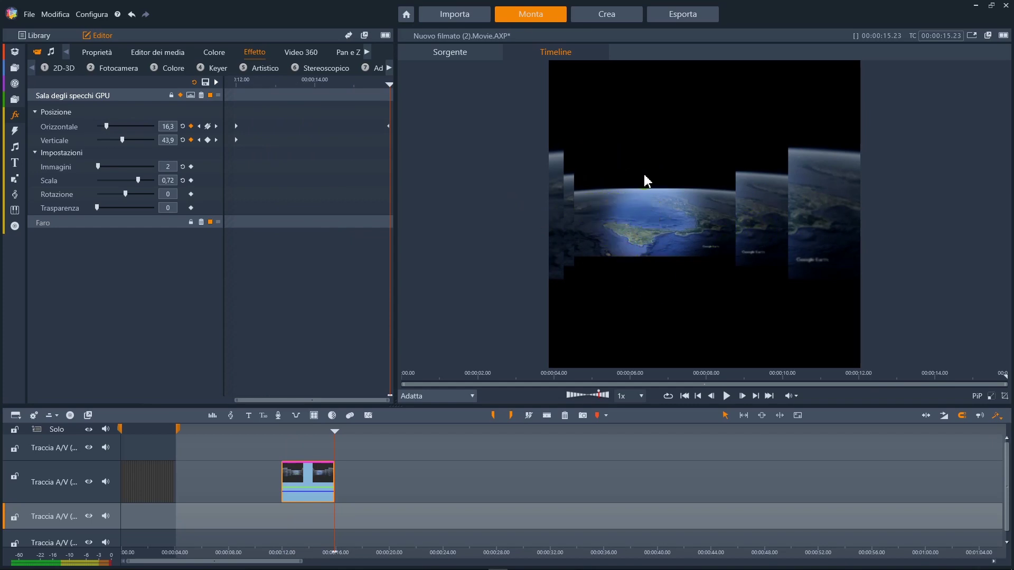
# Step: Mark the rendered clip's range starting at 00:00:12.00 and export it as Finito (2).movie at 1920 x 1080
pyautogui.click(282, 435)
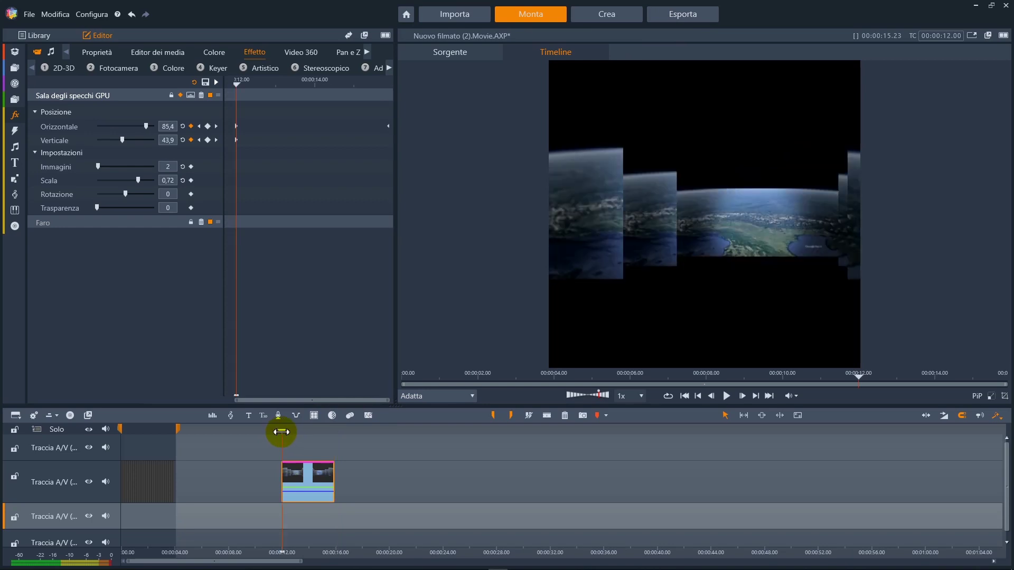
pyautogui.click(281, 432)
pyautogui.hotkey('ctrl', '4')
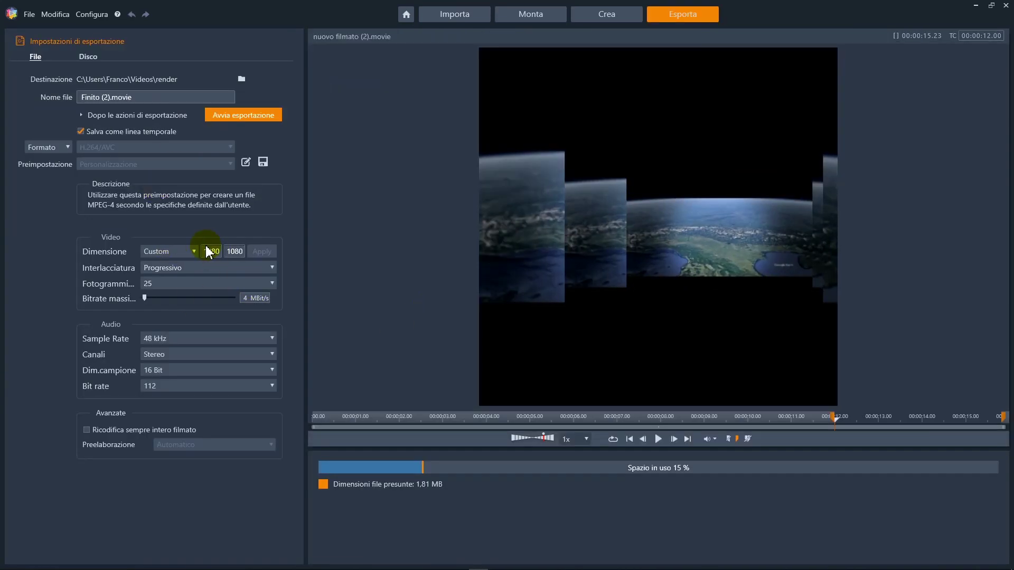
pyautogui.click(190, 253)
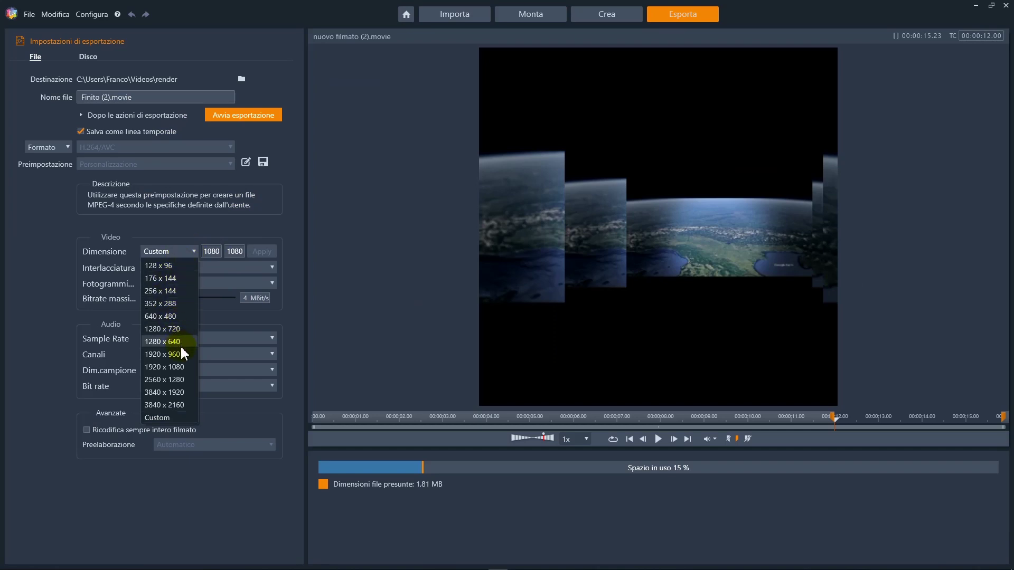
pyautogui.click(183, 368)
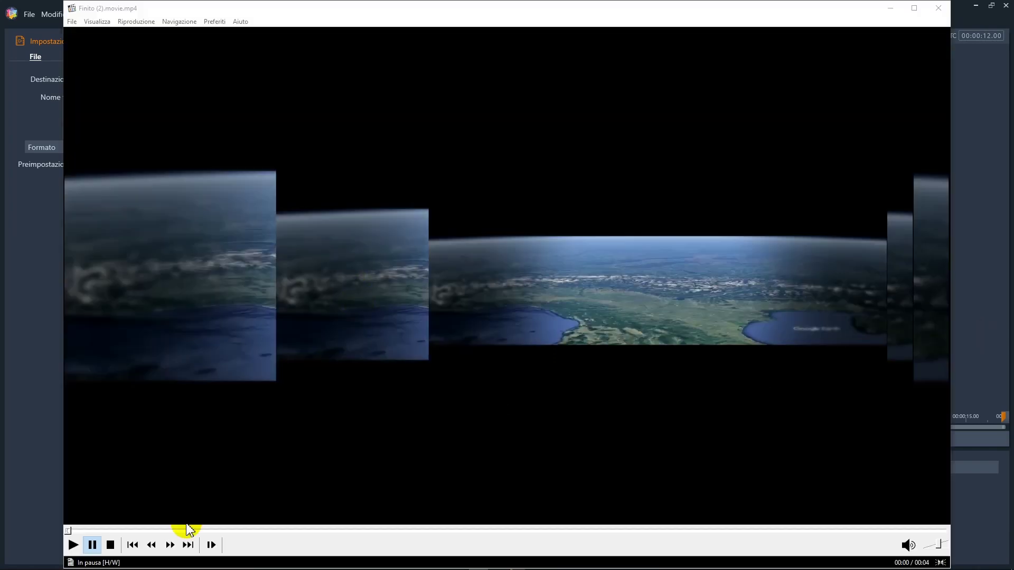
# Step: Play the exported Finito (2).movie.mp4 repeatedly from the beginning in the media player to review the result
pyautogui.click(72, 545)
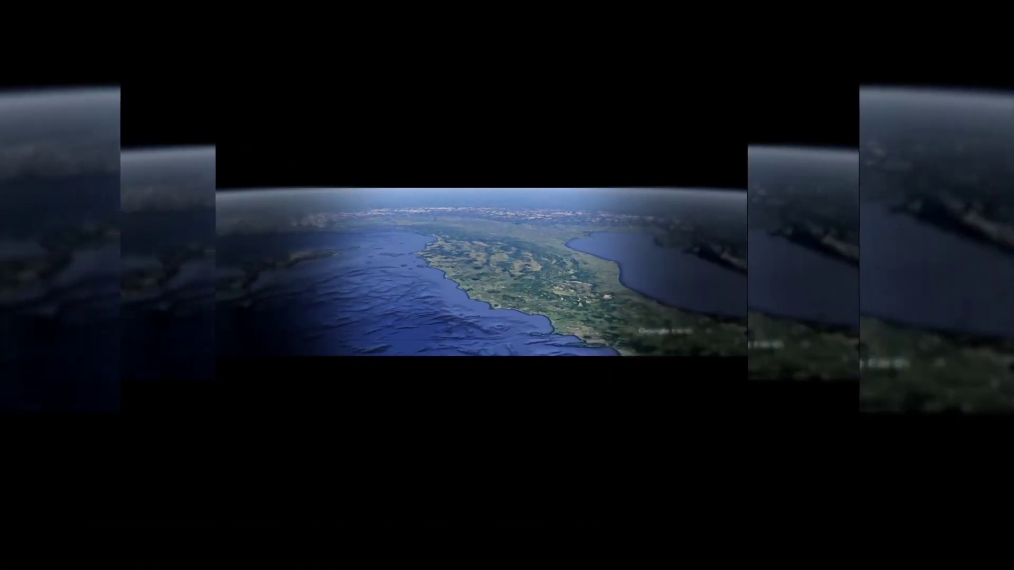
pyautogui.click(72, 545)
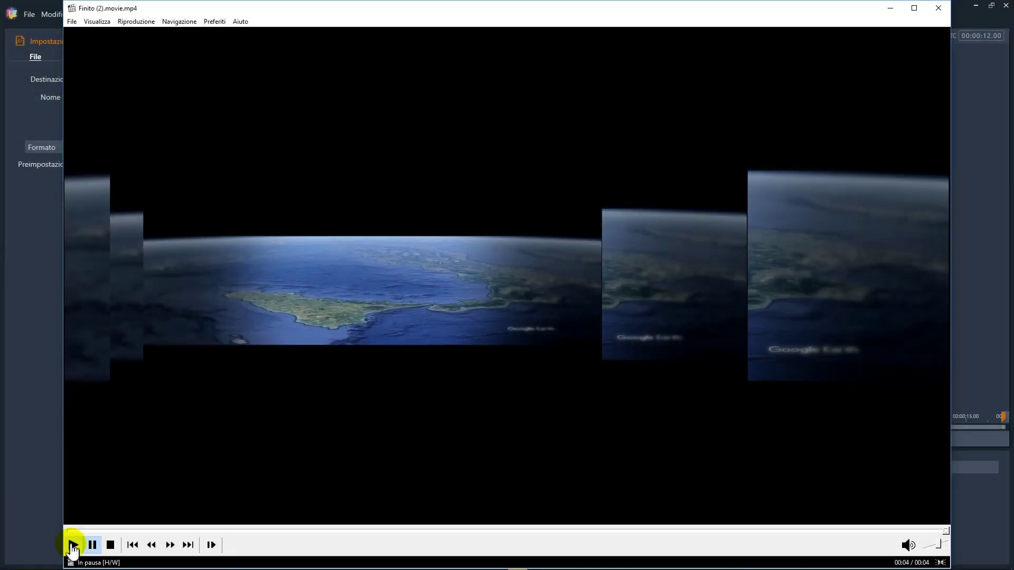
pyautogui.click(82, 530)
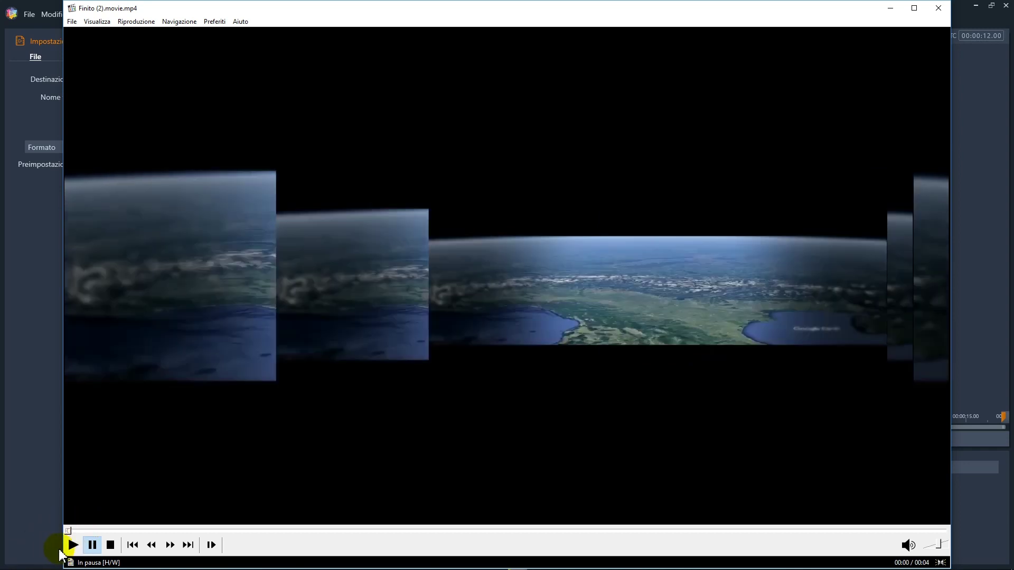
pyautogui.click(73, 545)
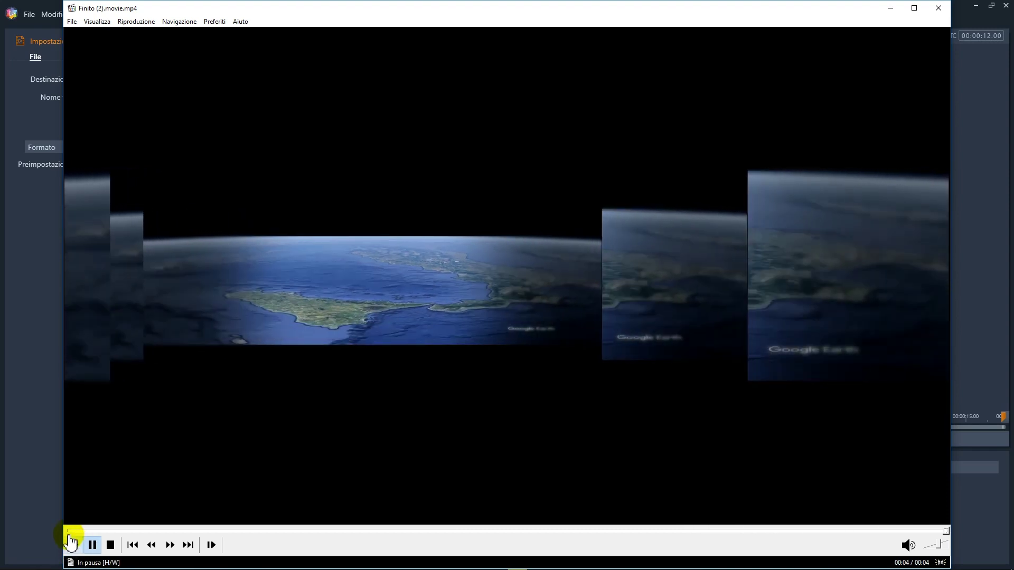
pyautogui.click(73, 545)
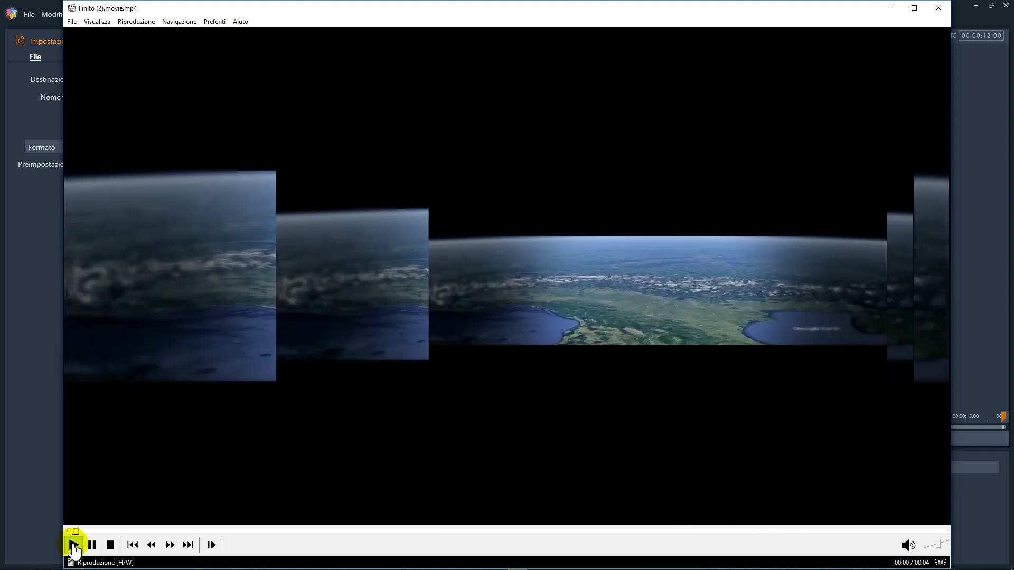